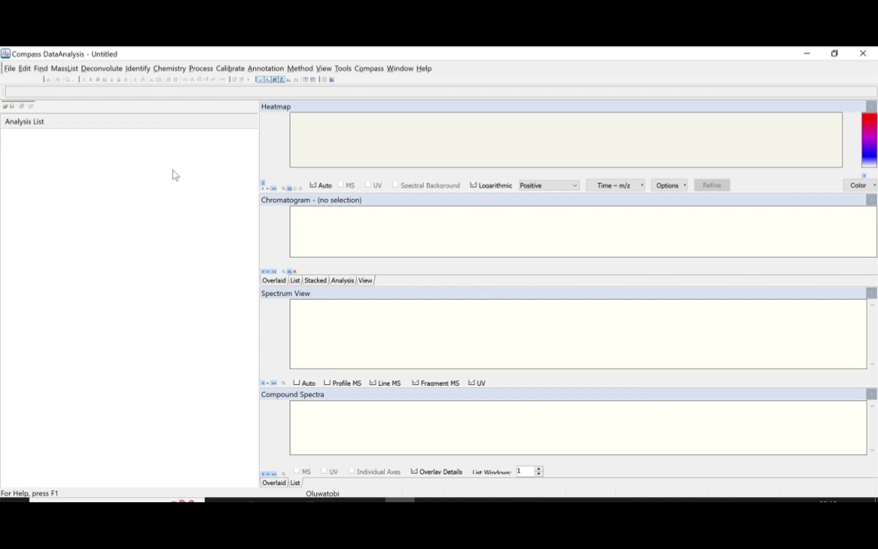
- Open the analysis HIBO_1_A_1_0.5%TLE_10ngC46_RE1_01_14282.d from the Long RP sample folder inside Sample Folder on the Desktop
left_click(10, 69)
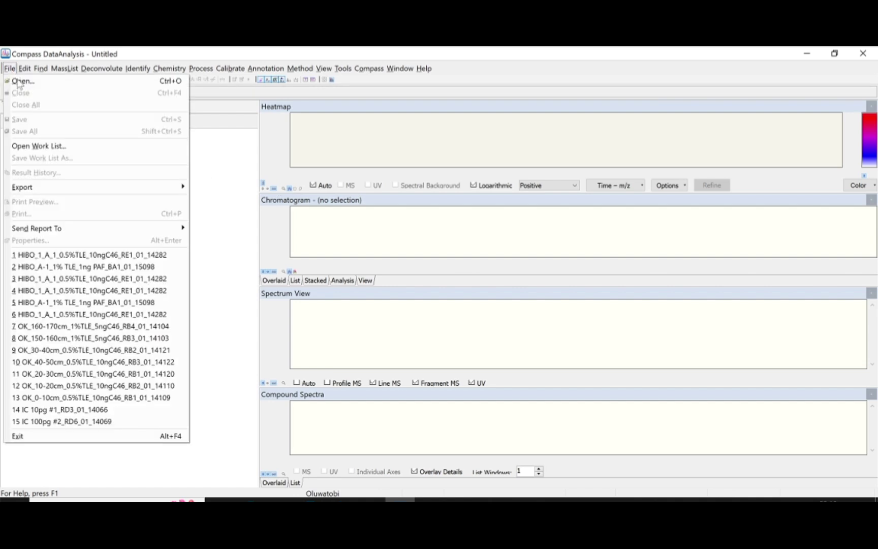
left_click(19, 83)
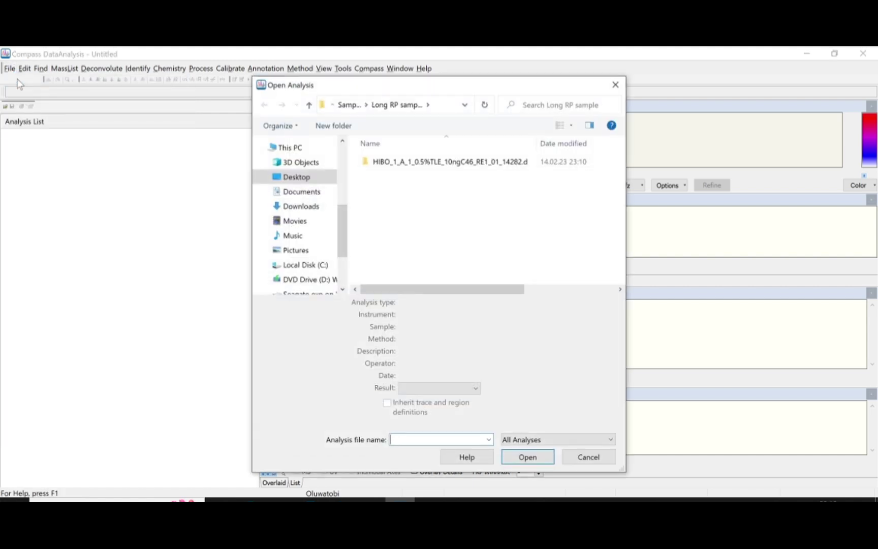
left_click(310, 179)
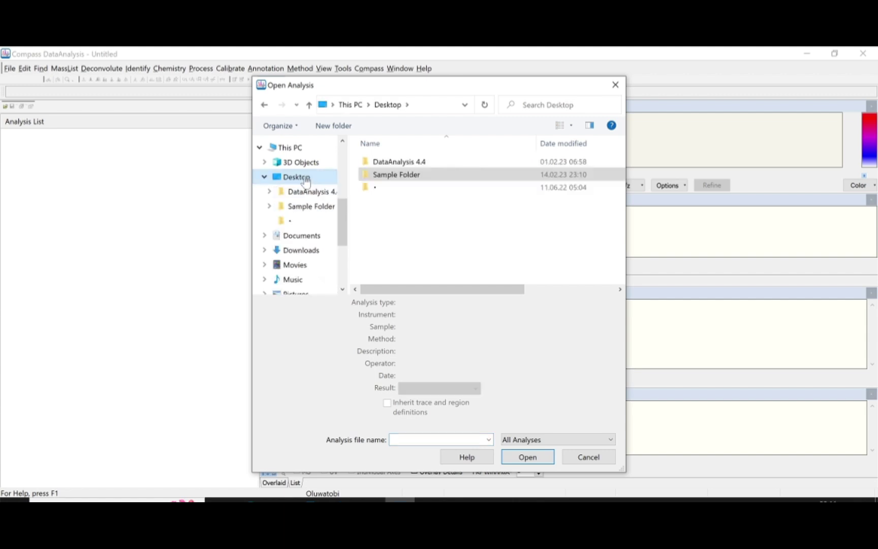
double_click(432, 178)
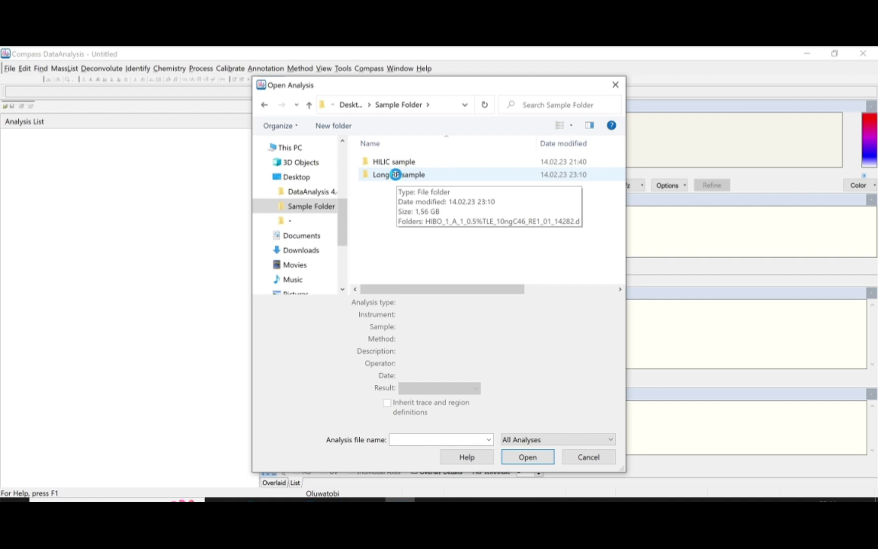
double_click(397, 176)
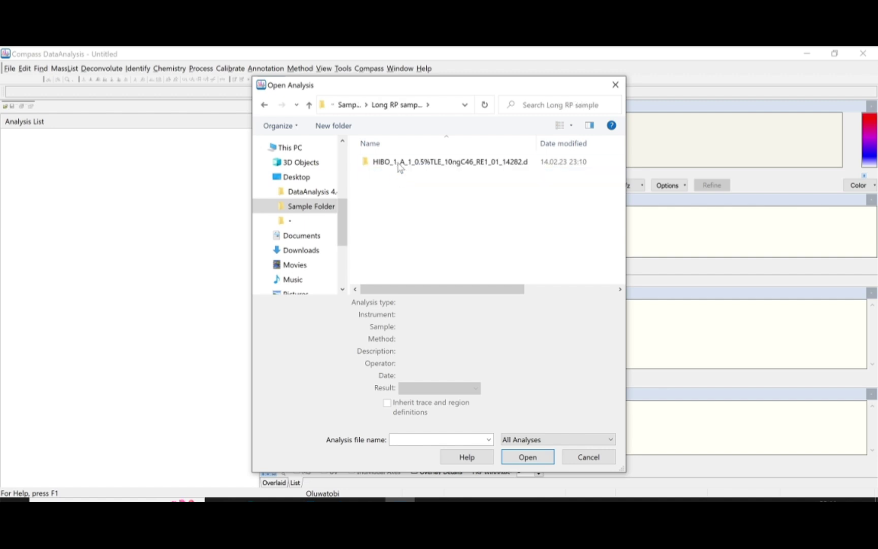
left_click(402, 162)
left_click(545, 472)
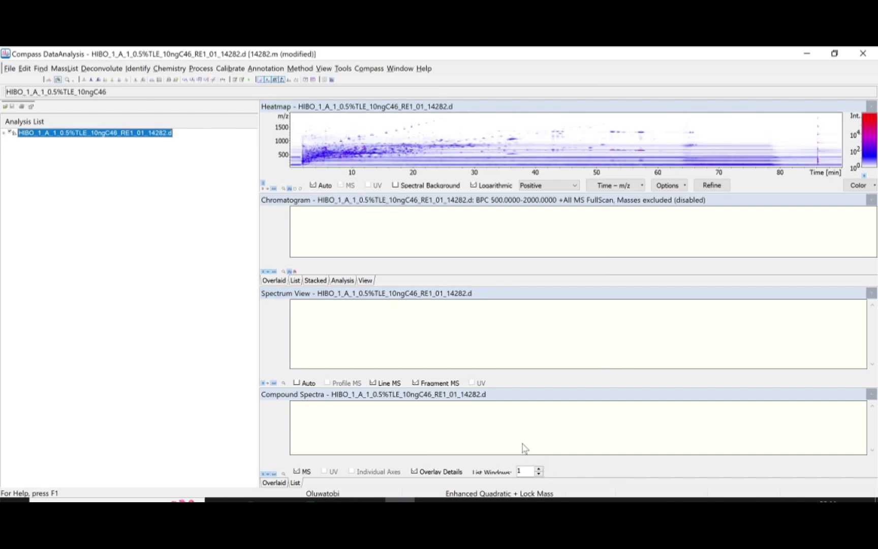
- Check the opened analysis's calibration status in its properties, including the automatic internal calibration table and its standard deviation
right_click(149, 138)
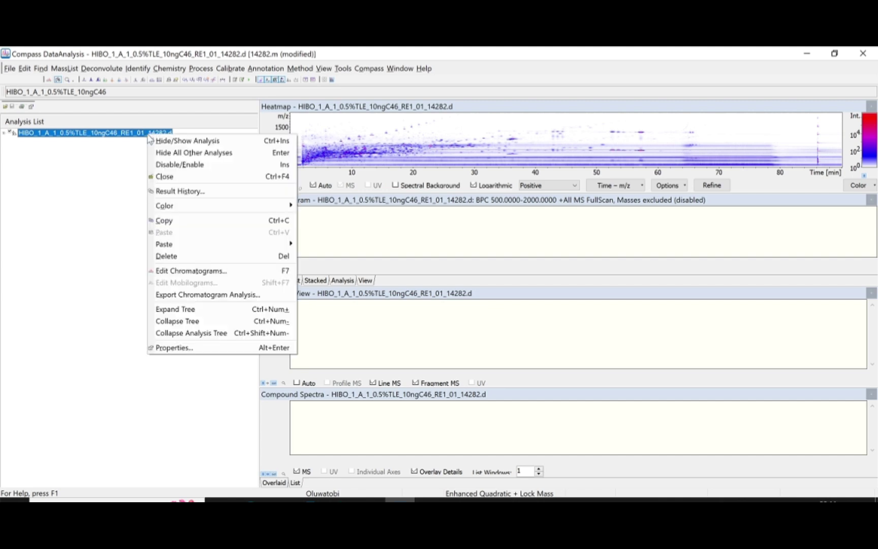
left_click(191, 349)
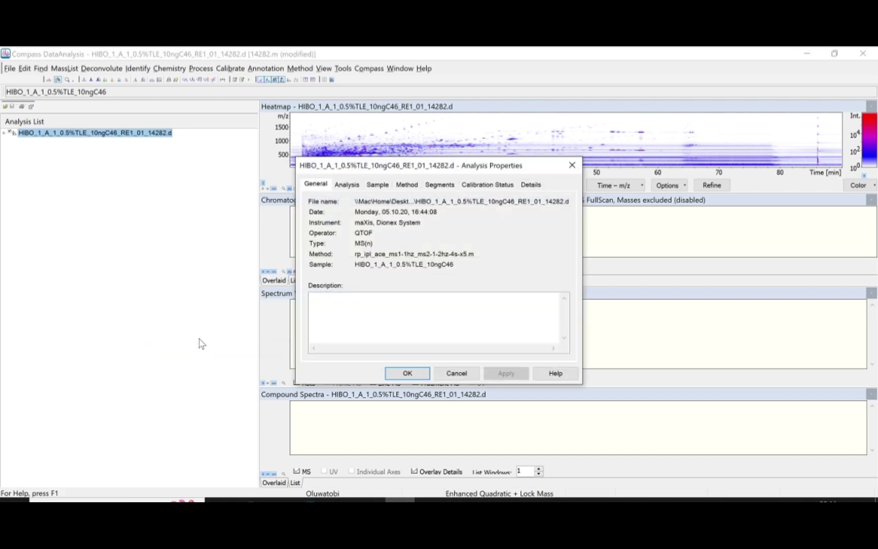
left_click(477, 188)
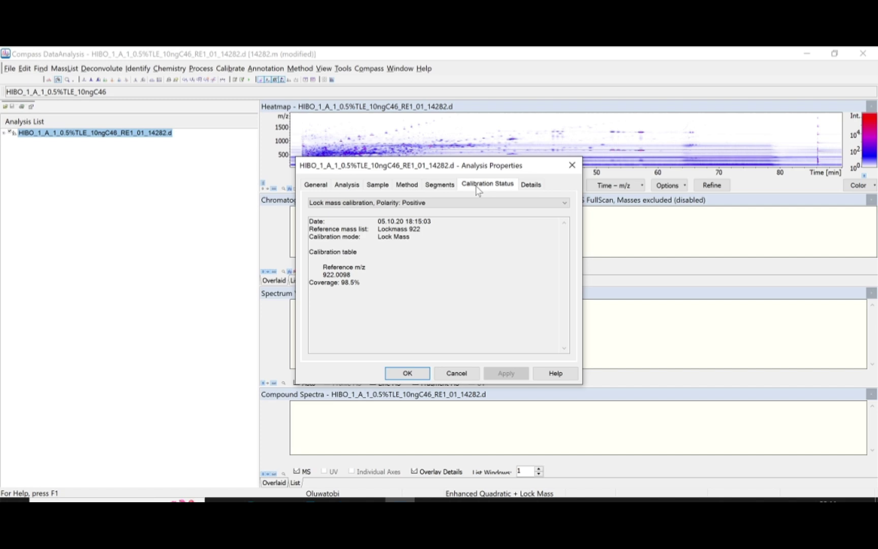
left_click(406, 204)
left_click(395, 212)
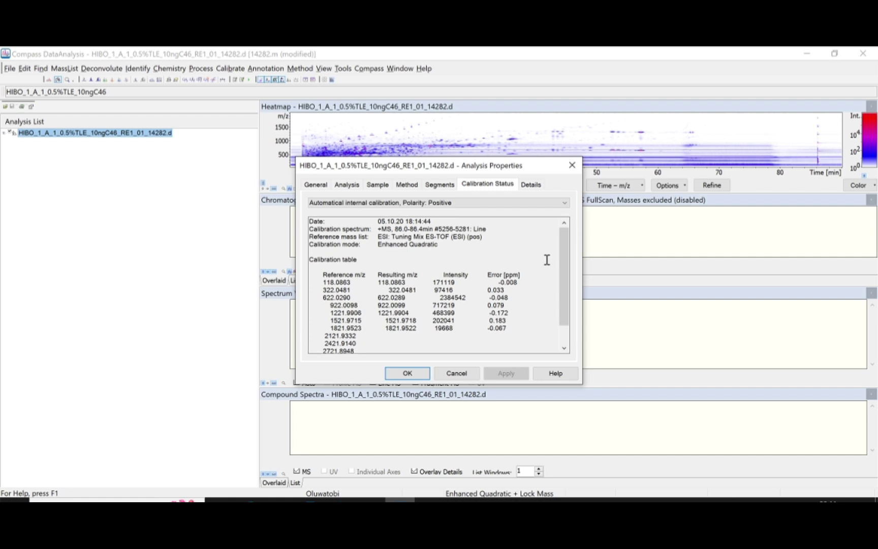
left_click_drag(564, 253, 563, 271)
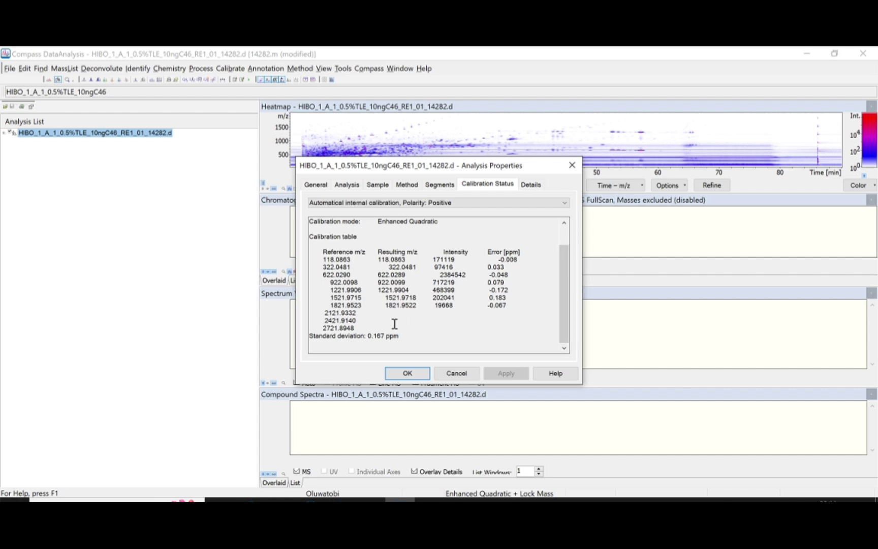
left_click(407, 373)
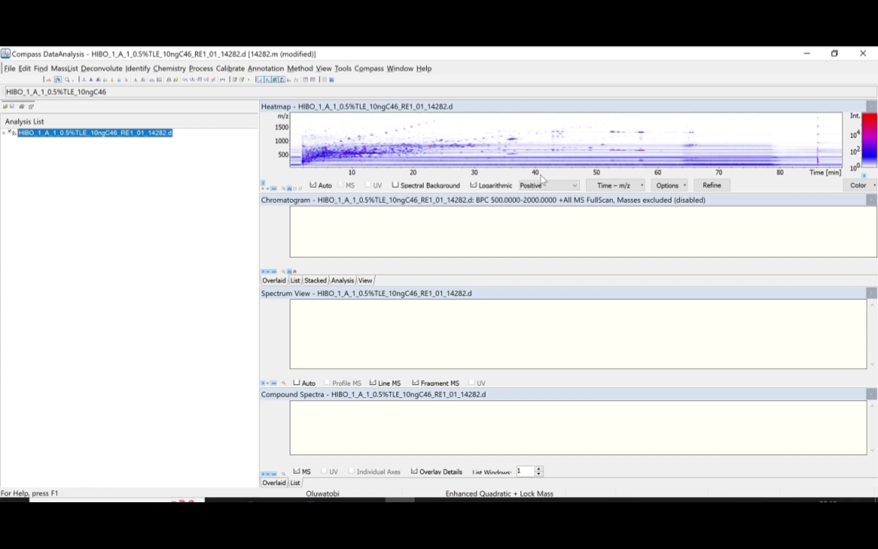
- Examine the compound signals in the heatmap closely, mainly around 10–50 min and m/z 600–1000
scroll(413, 140, "up", 1)
scroll(413, 140, "up", 2)
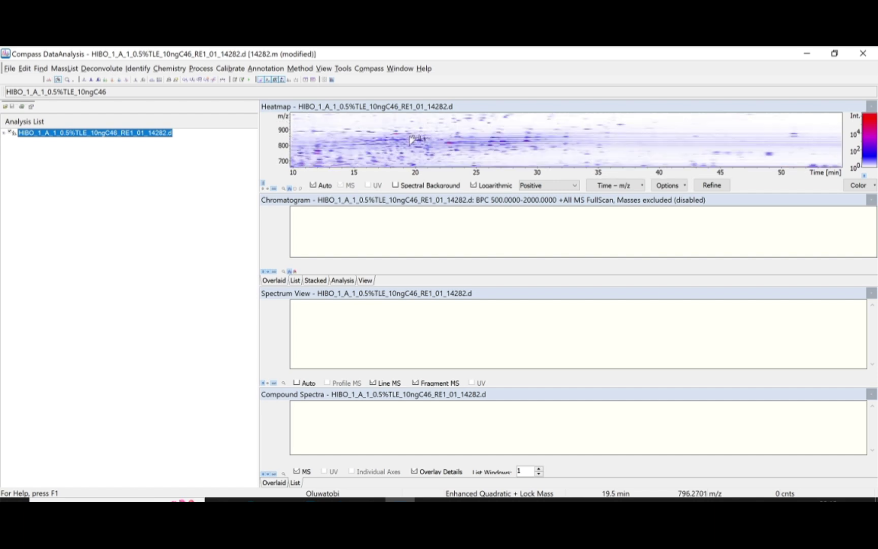
scroll(406, 135, "down", 1)
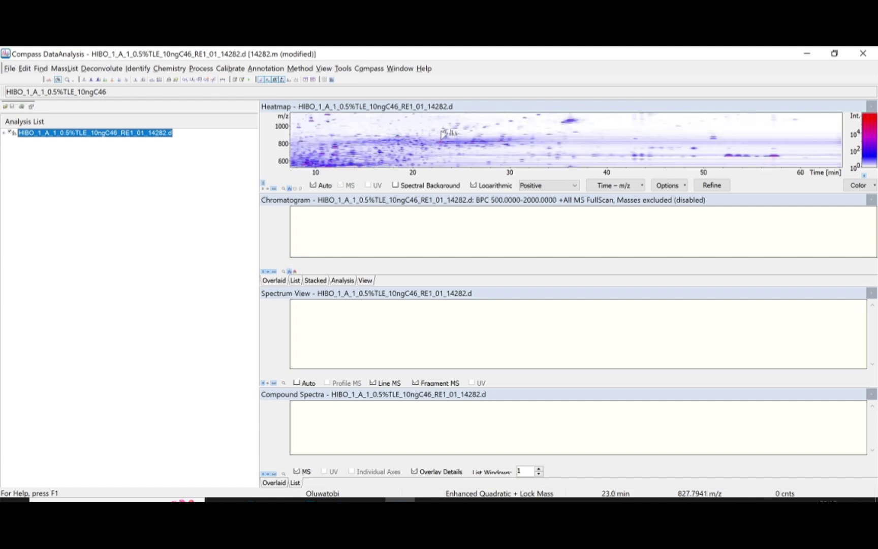
scroll(401, 131, "down", 1)
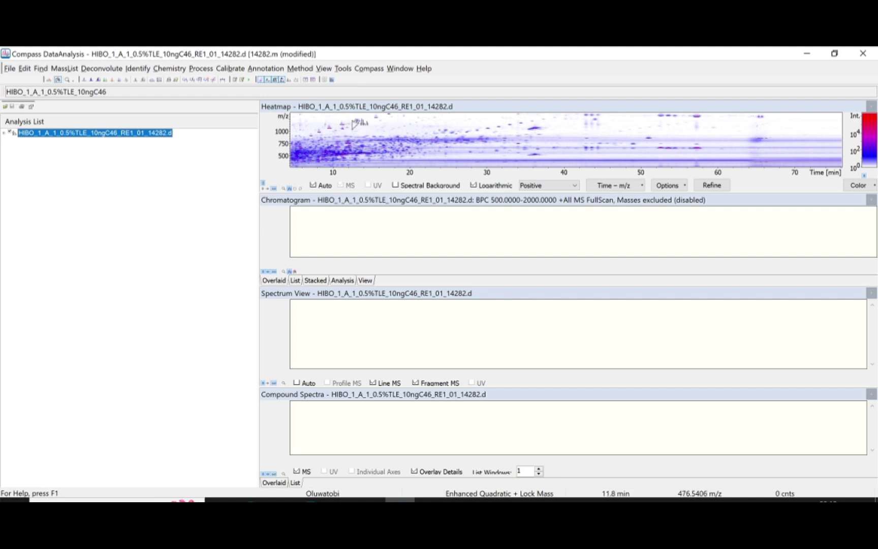
scroll(366, 124, "down", 1)
scroll(395, 124, "up", 2)
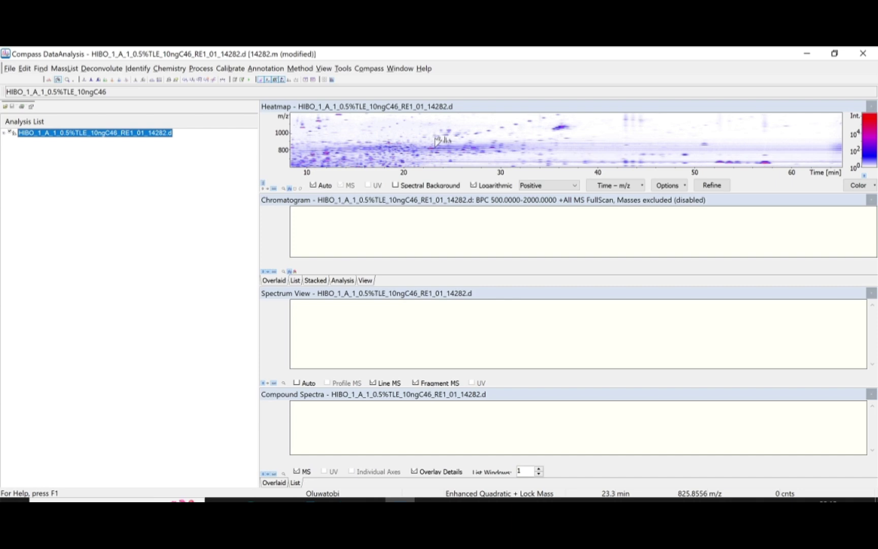
- Switch to the Microsoft Word document and examine the reference density maps in Figures 6 and 7 for short and long RP
key("ctrl+Up")
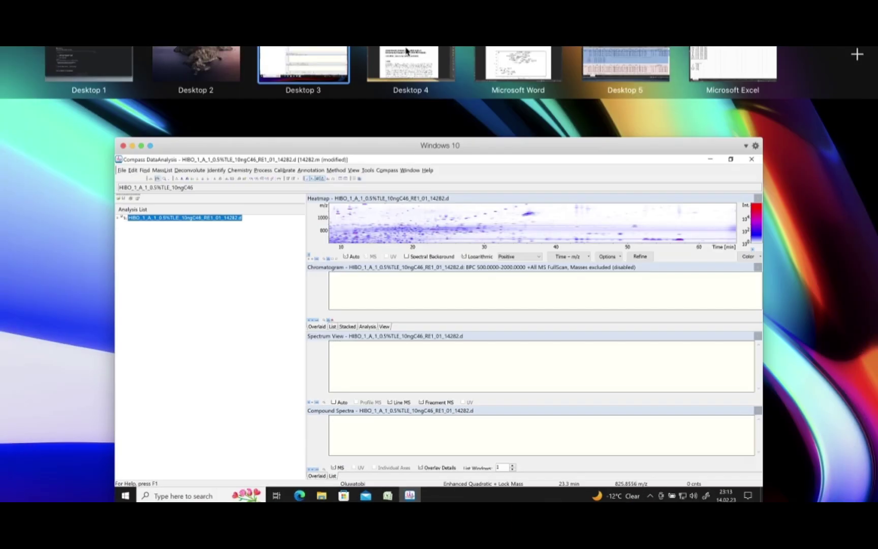
left_click(407, 60)
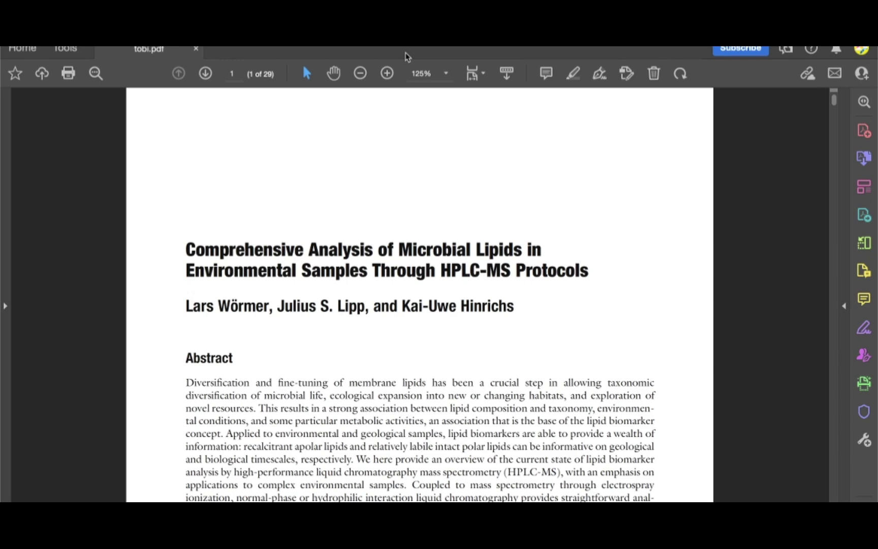
key("ctrl+Up")
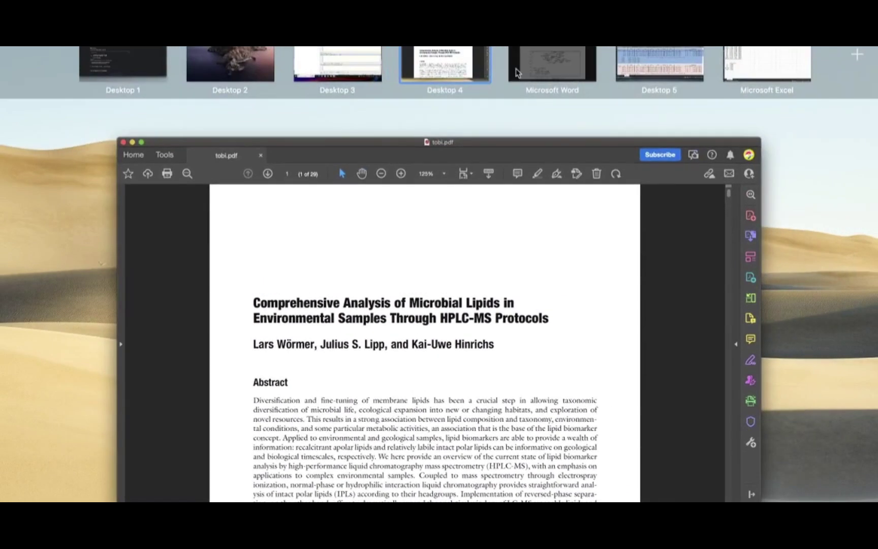
left_click(516, 71)
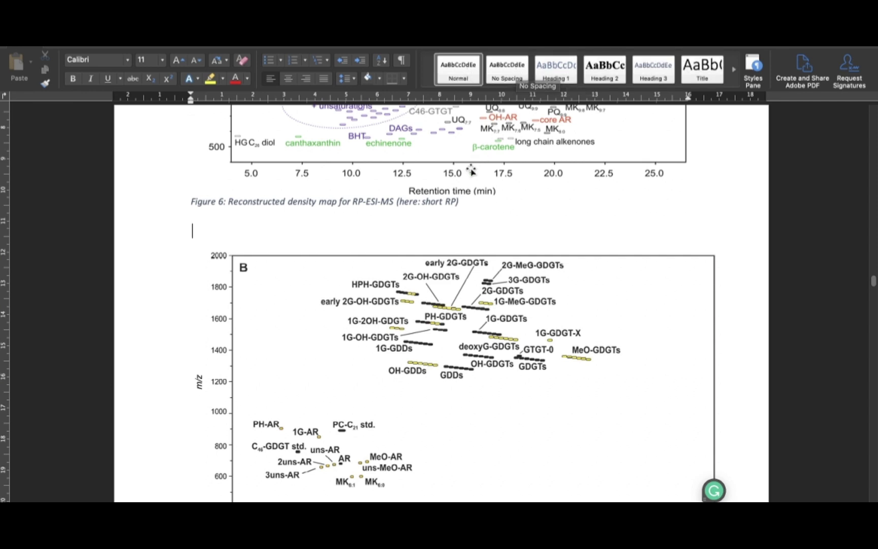
scroll(471, 171, "up", 5)
scroll(471, 172, "up", 3)
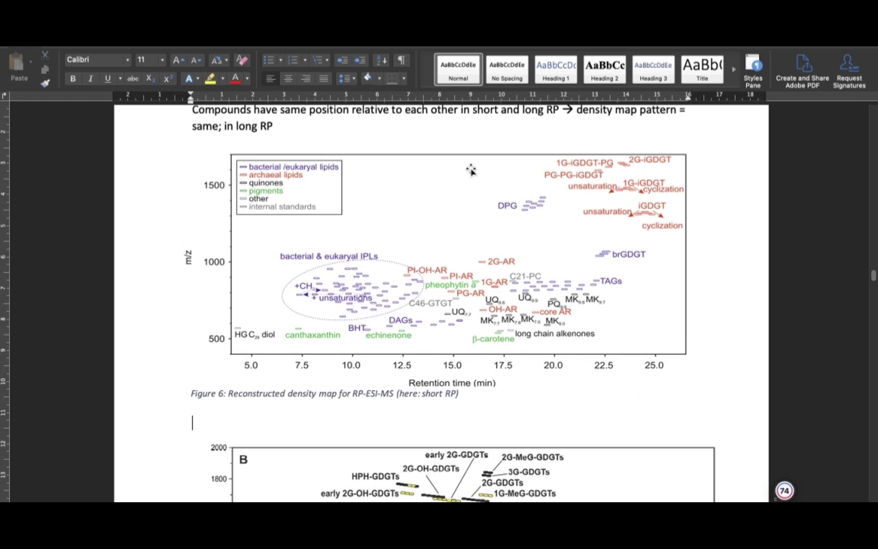
scroll(445, 297, "down", 4)
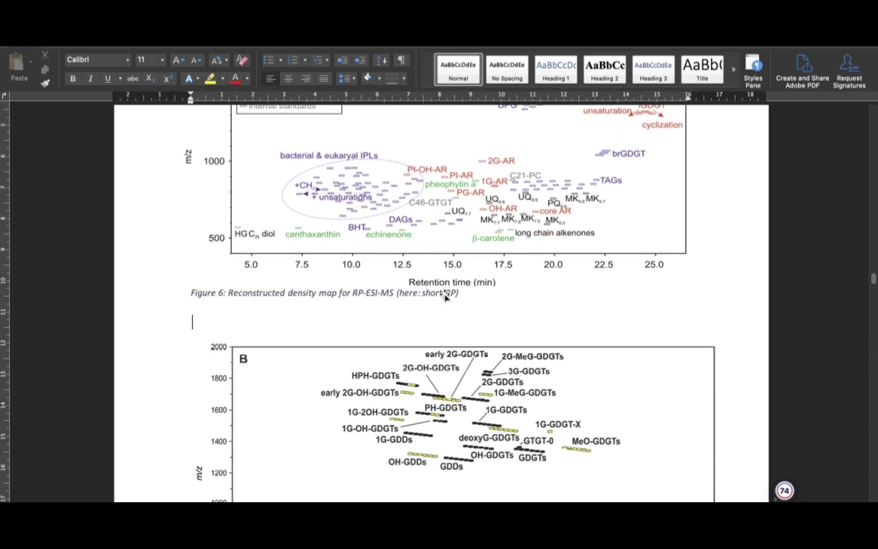
scroll(448, 421, "down", 3)
scroll(448, 421, "up", 5)
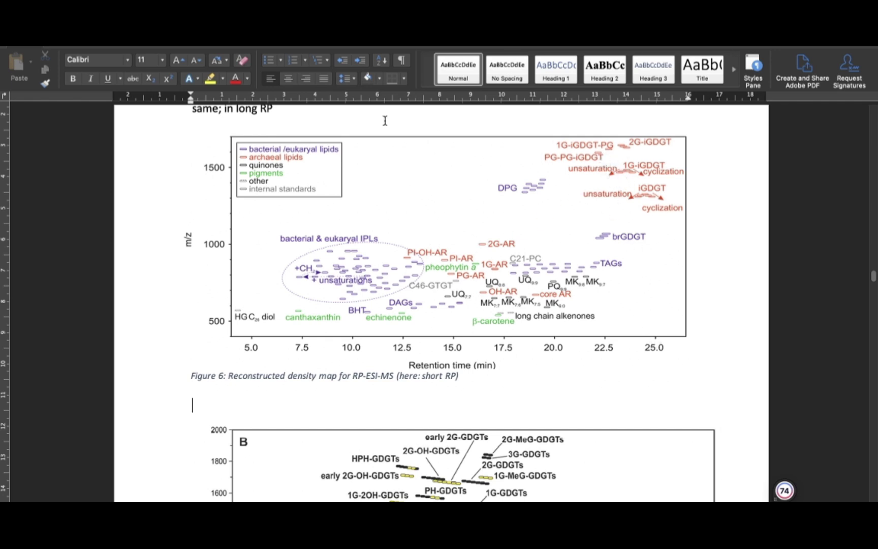
scroll(437, 424, "down", 9)
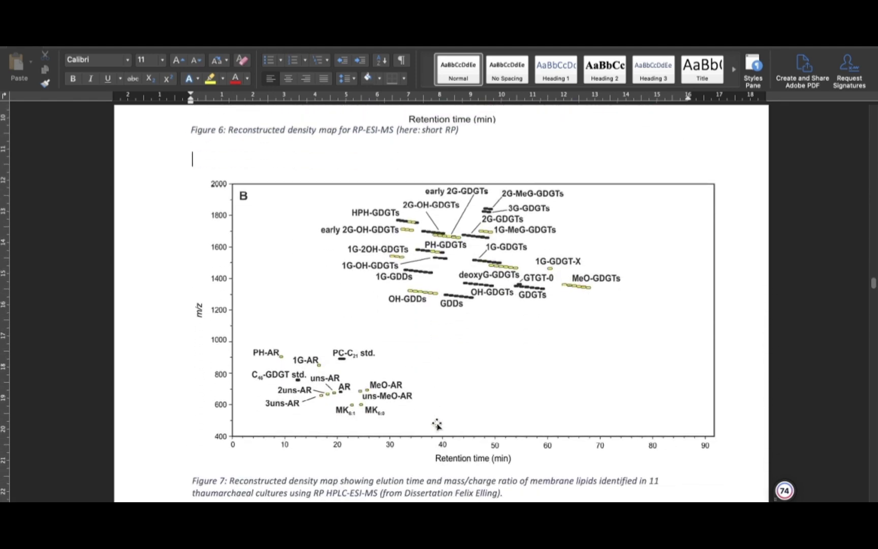
scroll(438, 425, "up", 2)
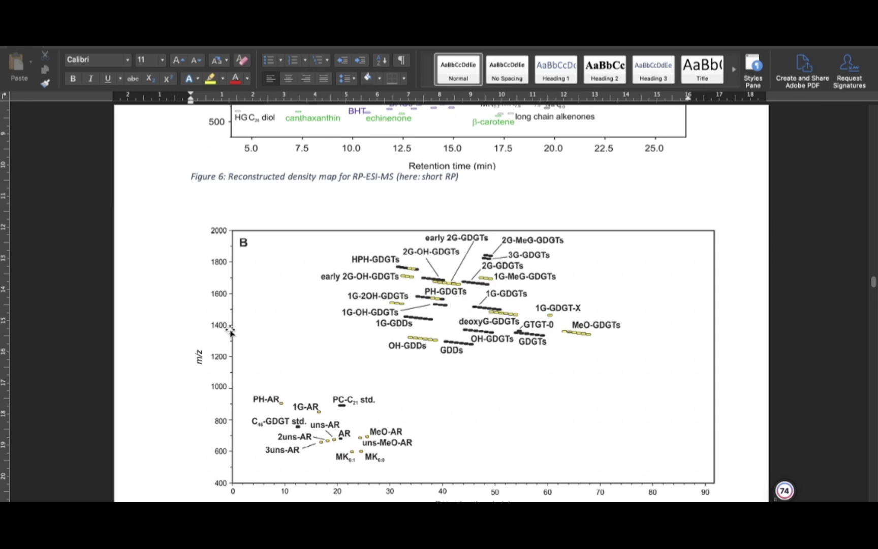
- Switch back to Compass DataAnalysis and examine the heatmap's m/z range around 1300–1400 in detail
key("ctrl+Up")
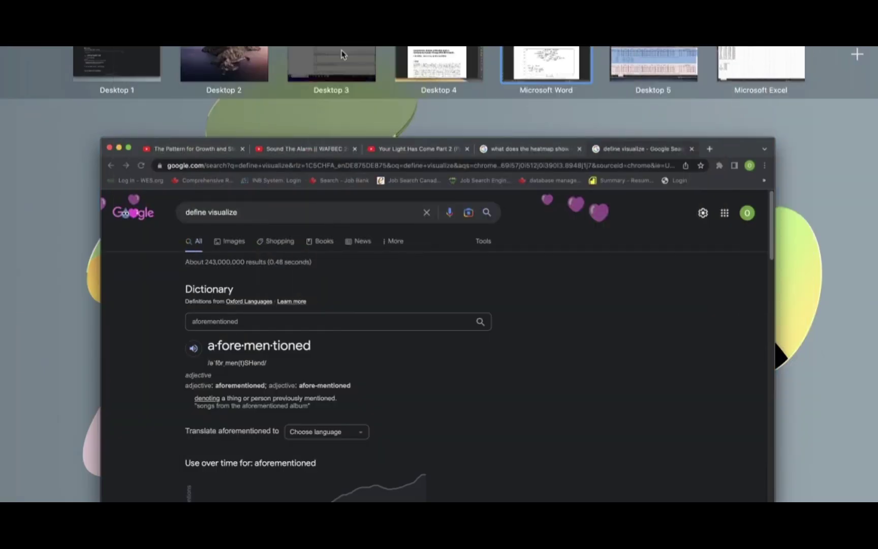
left_click(341, 54)
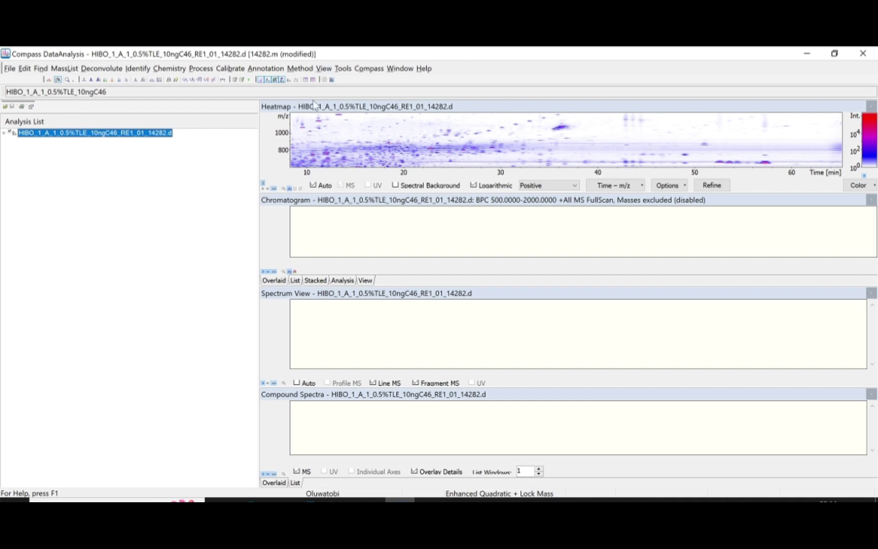
scroll(288, 139, "up", 2)
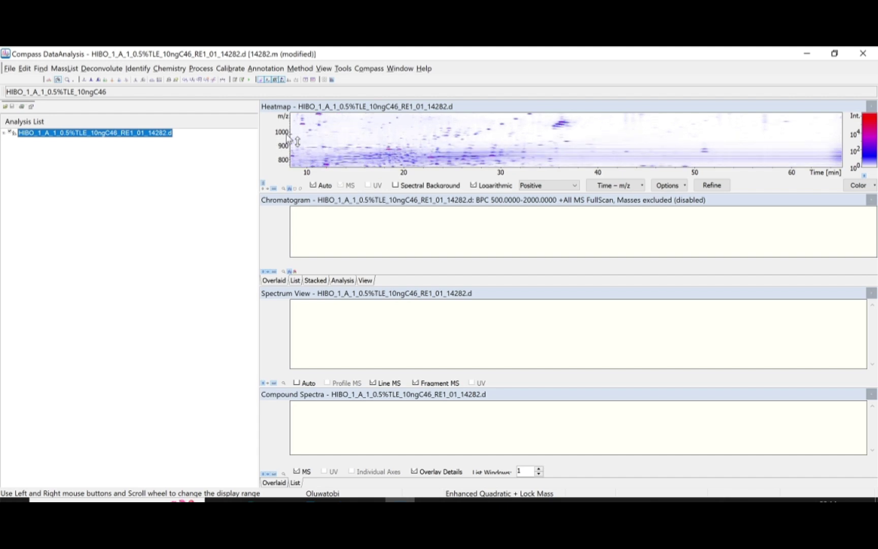
scroll(294, 138, "up", 2)
scroll(292, 140, "up", 3)
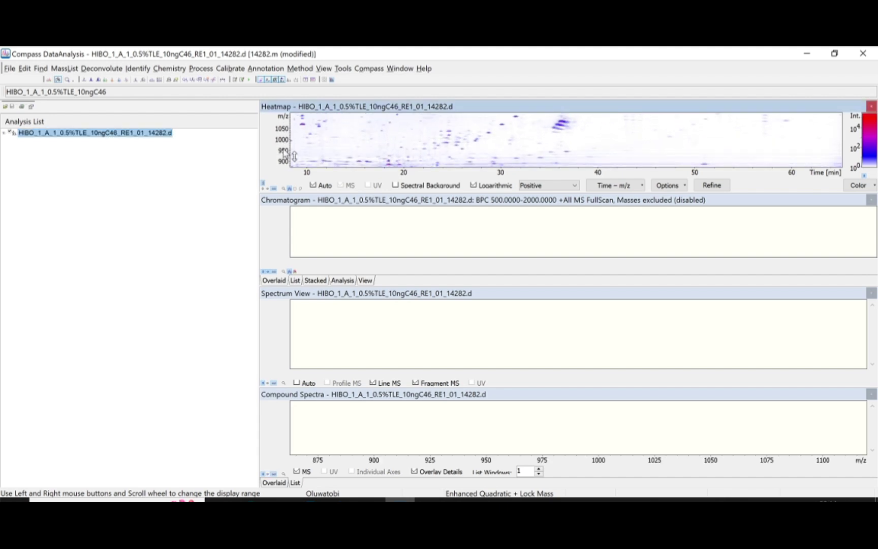
scroll(293, 138, "up", 2)
scroll(296, 142, "up", 3)
scroll(295, 141, "up", 3)
scroll(293, 161, "up", 1)
scroll(296, 159, "up", 1)
scroll(296, 155, "up", 2)
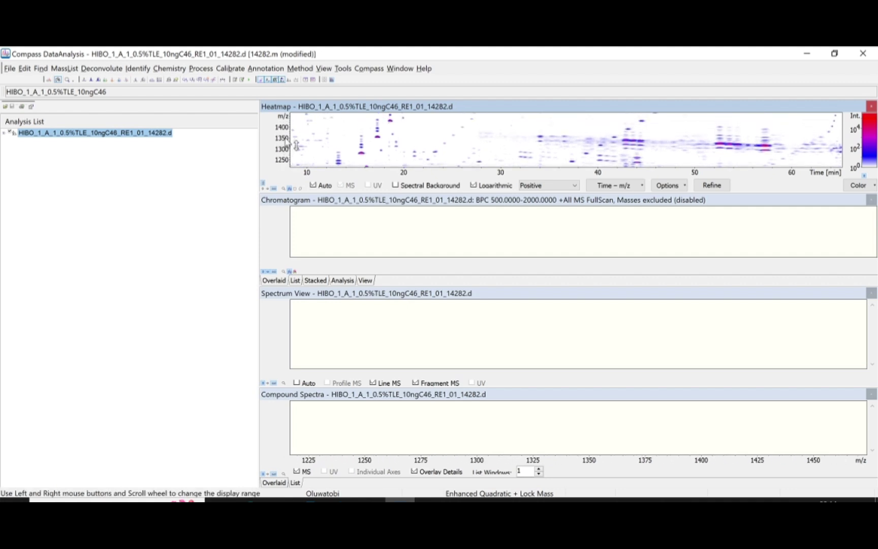
scroll(296, 146, "up", 1)
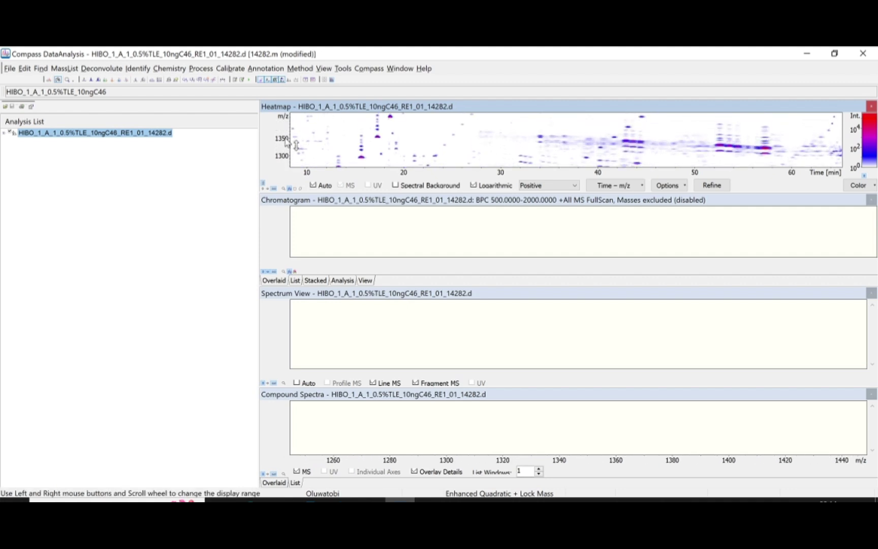
- Return the heatmap to its full time and m/z range by auto-scaling both axes
scroll(296, 146, "down", 3)
scroll(296, 146, "down", 2)
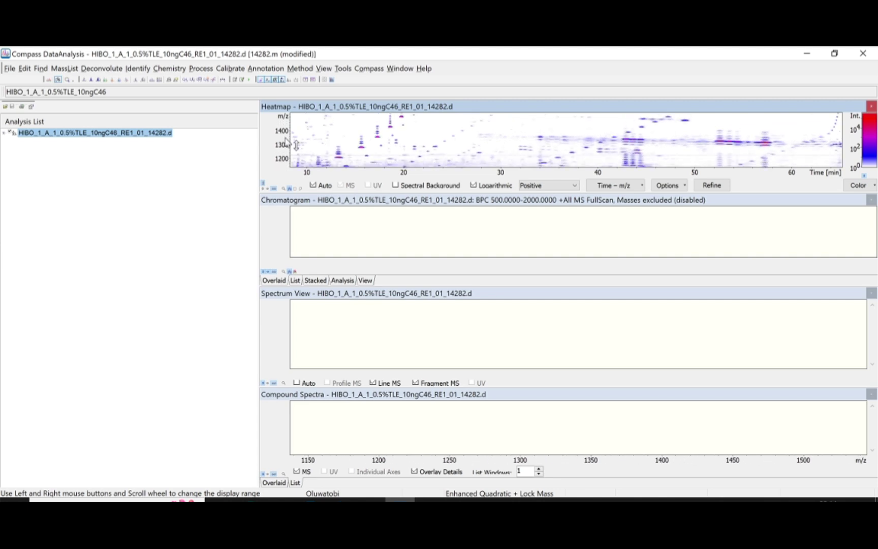
scroll(296, 143, "down", 1)
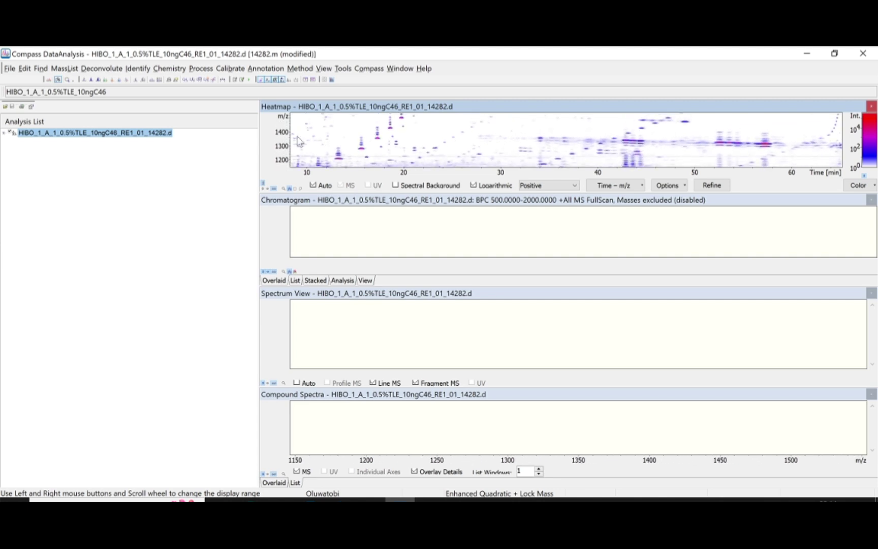
right_click(561, 172)
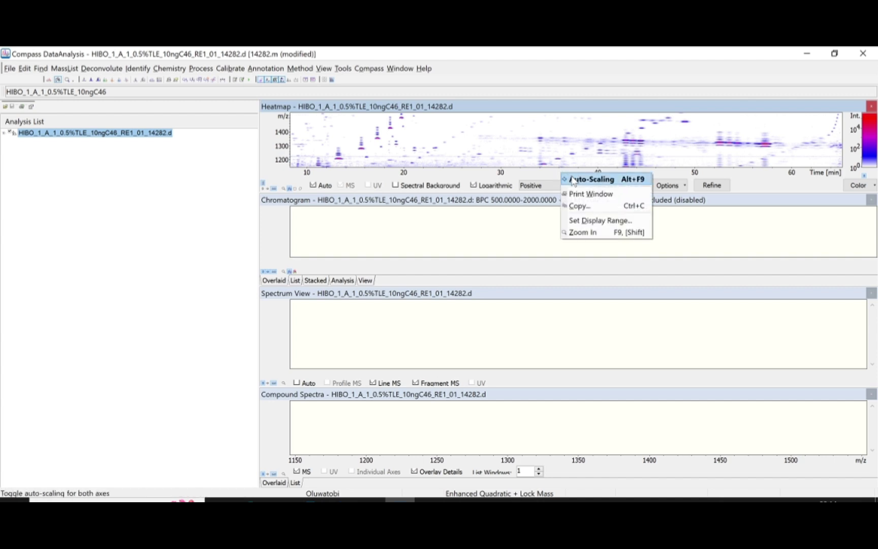
left_click(591, 179)
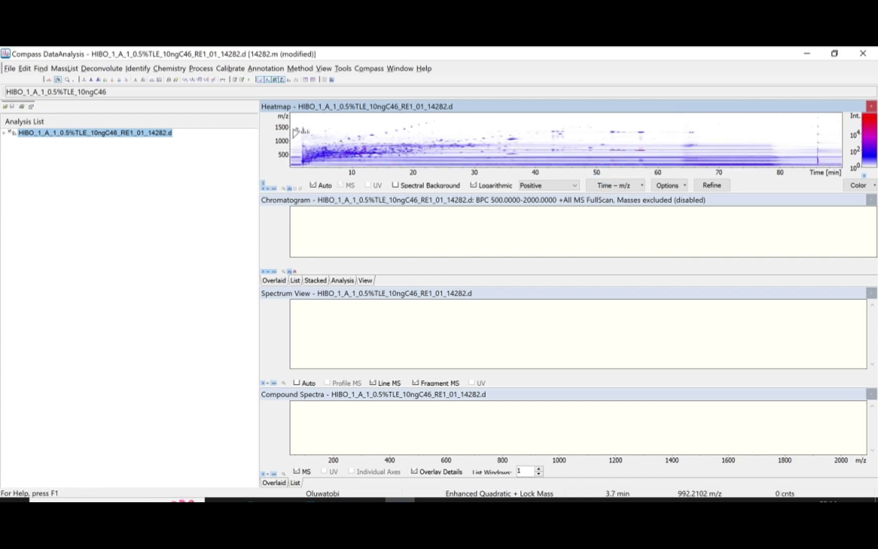
- Narrow the heatmap to roughly m/z 1100–1700 and display the chromatogram and spectrum of the intense signal near 57 min, m/z 1300
scroll(299, 141, "up", 2)
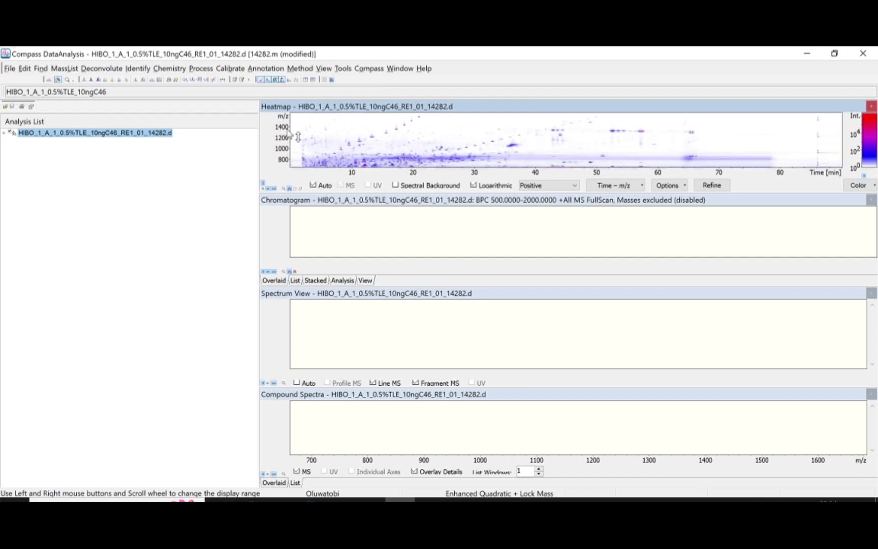
scroll(298, 141, "up", 1)
scroll(299, 141, "up", 3)
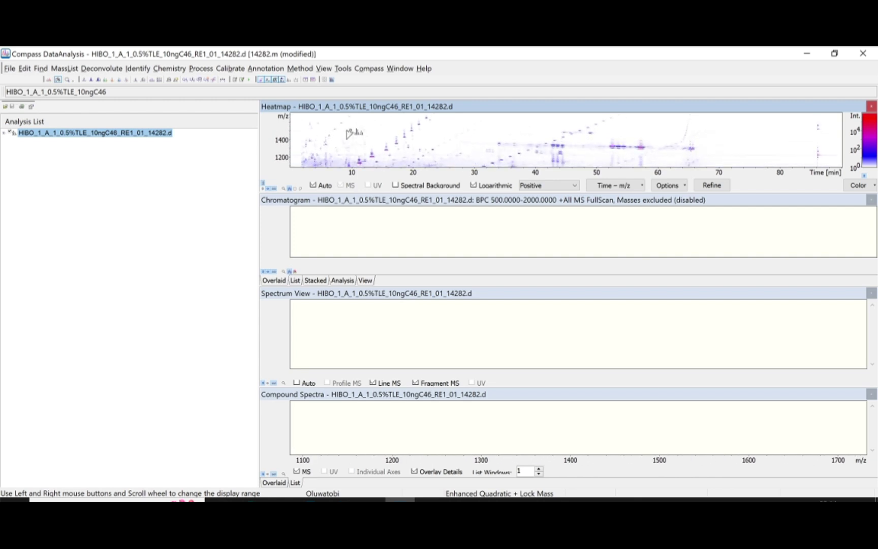
left_click(640, 148)
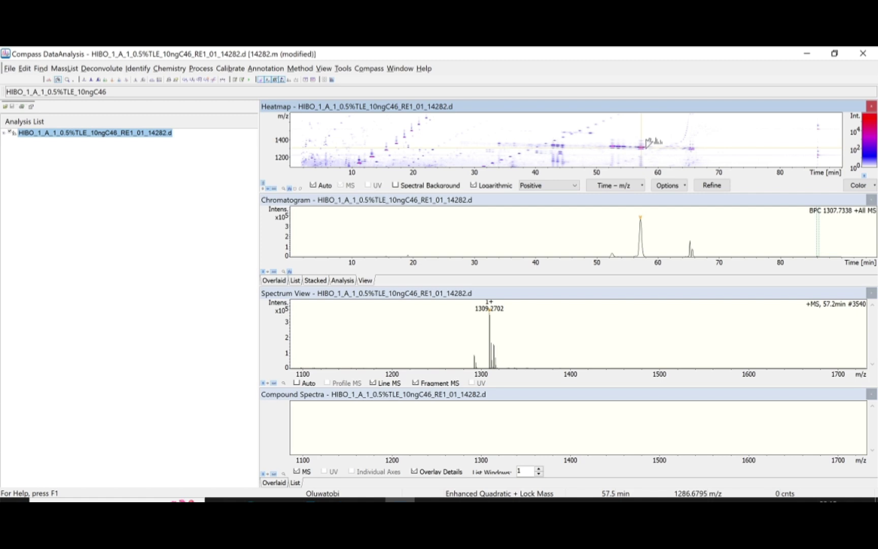
left_click(642, 147)
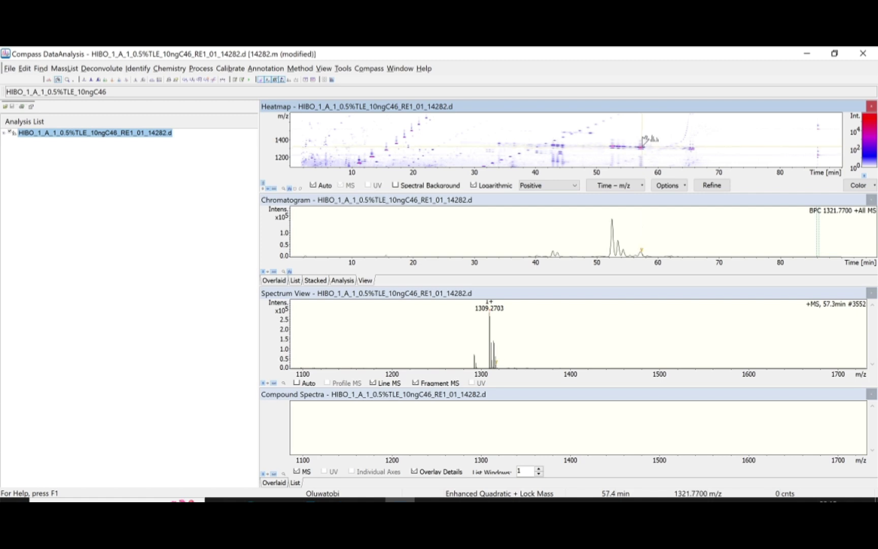
left_click(641, 147)
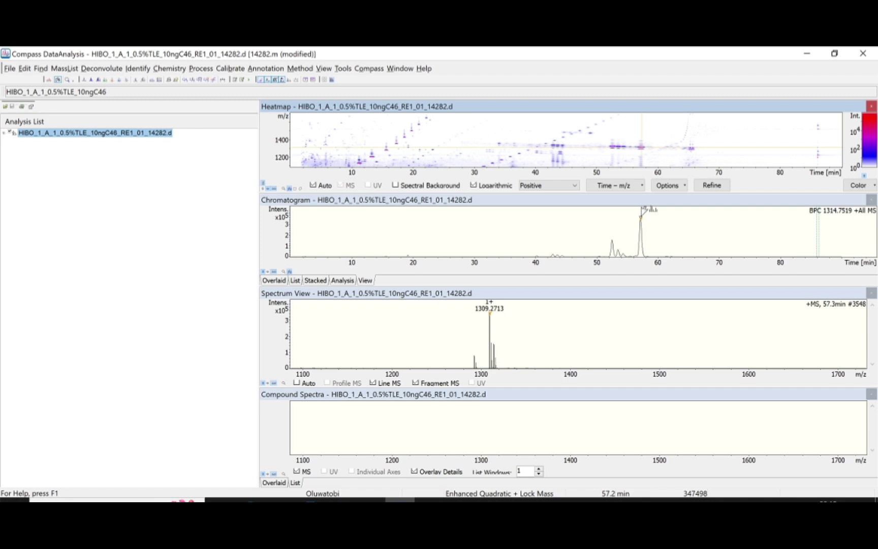
- Display the MS and MS2 spectra at the 57.2 min chromatogram peak and inspect the ions between about m/z 1280 and 1370
left_click(642, 210)
mouse_move(642, 210)
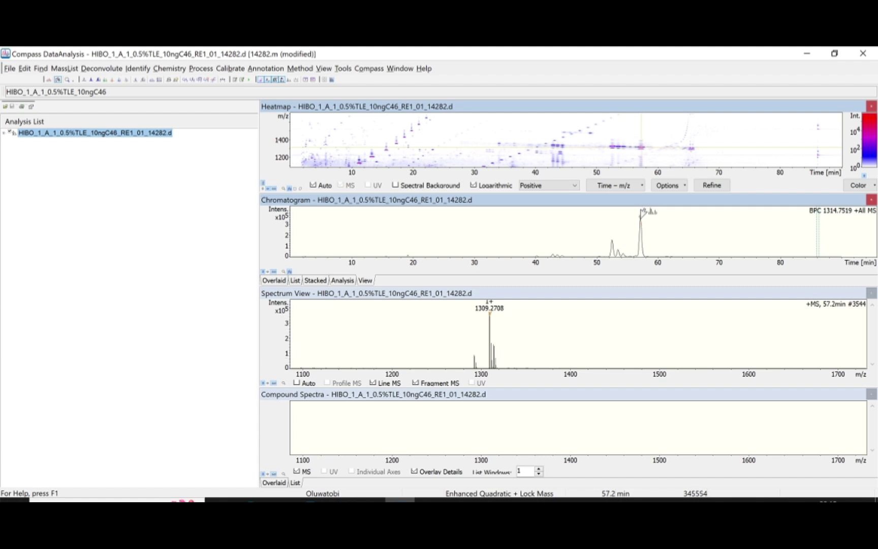
left_click(643, 211)
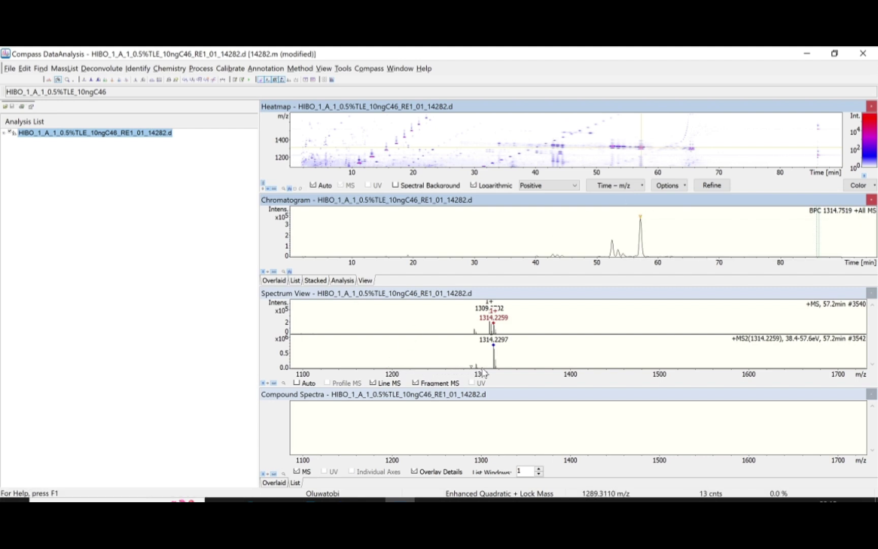
scroll(491, 373, "up", 5)
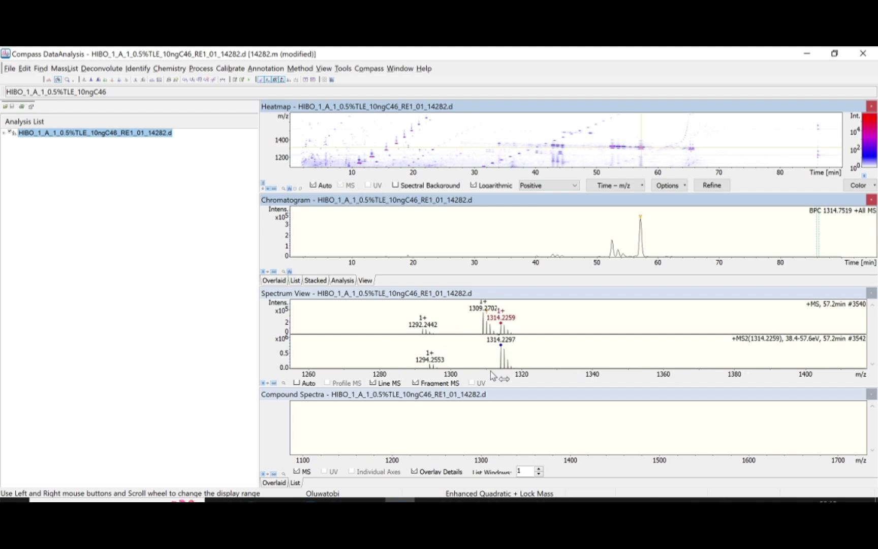
scroll(492, 375, "up", 2)
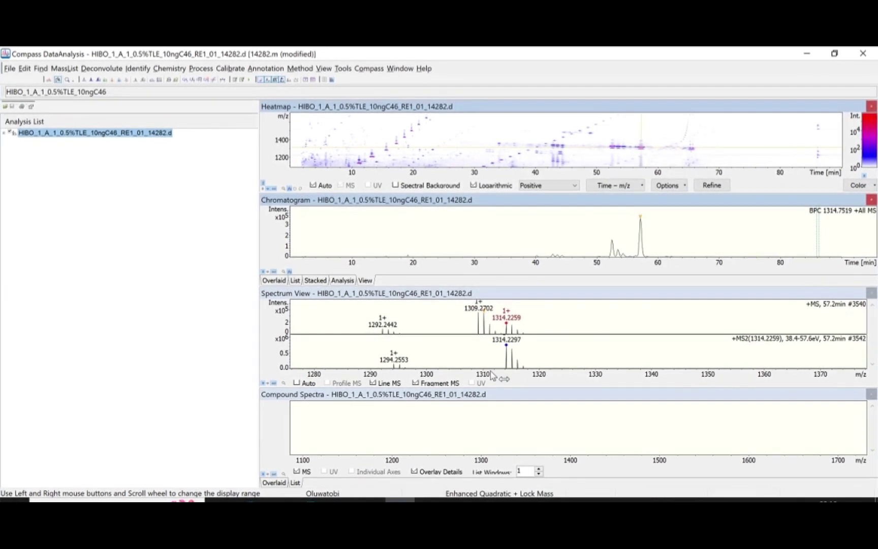
- Switch to the Excel workbook GDGT exact masses_12 and look up the C-iGDGT adduct masses on the GDGTs sheet
key("ctrl+Up")
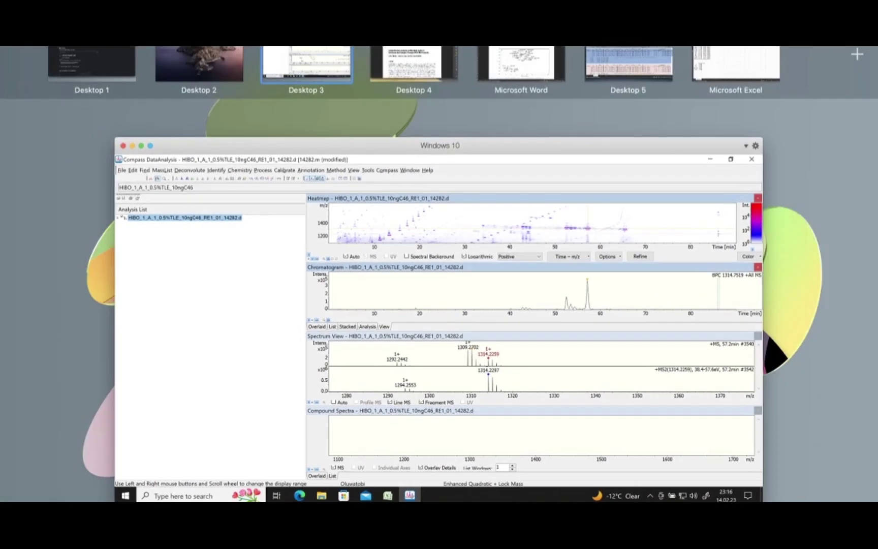
left_click(610, 81)
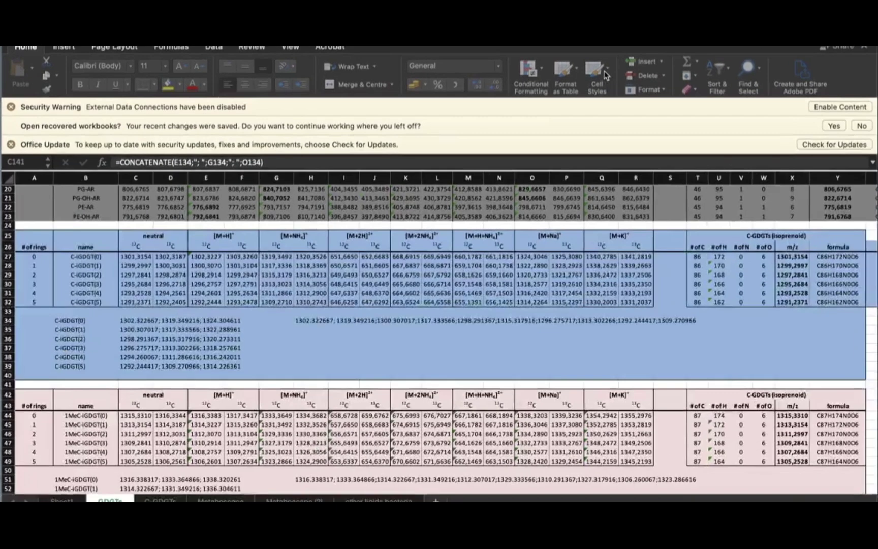
scroll(251, 274, "down", 10)
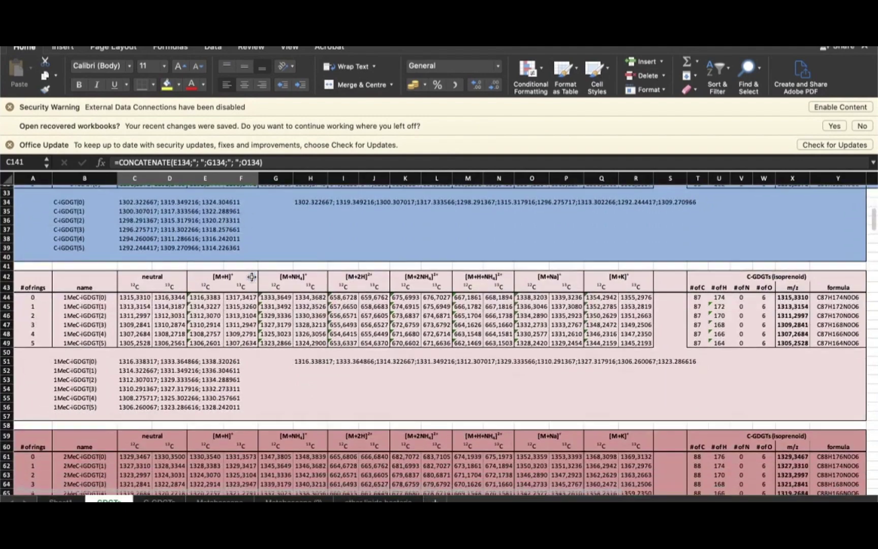
scroll(252, 277, "down", 8)
scroll(252, 277, "up", 18)
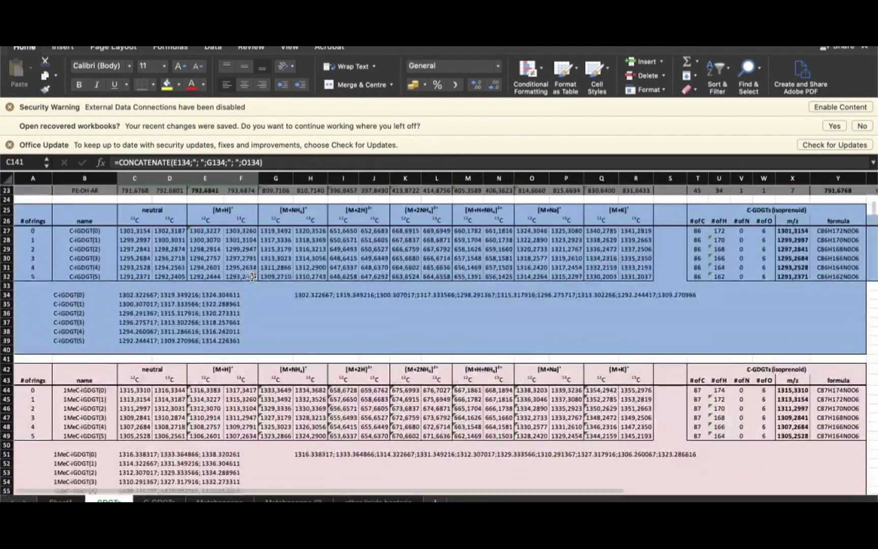
scroll(252, 277, "up", 3)
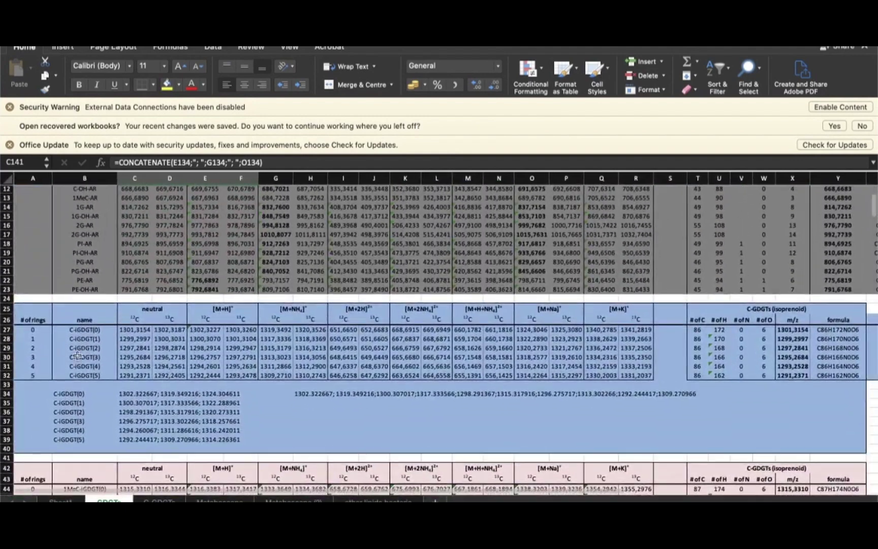
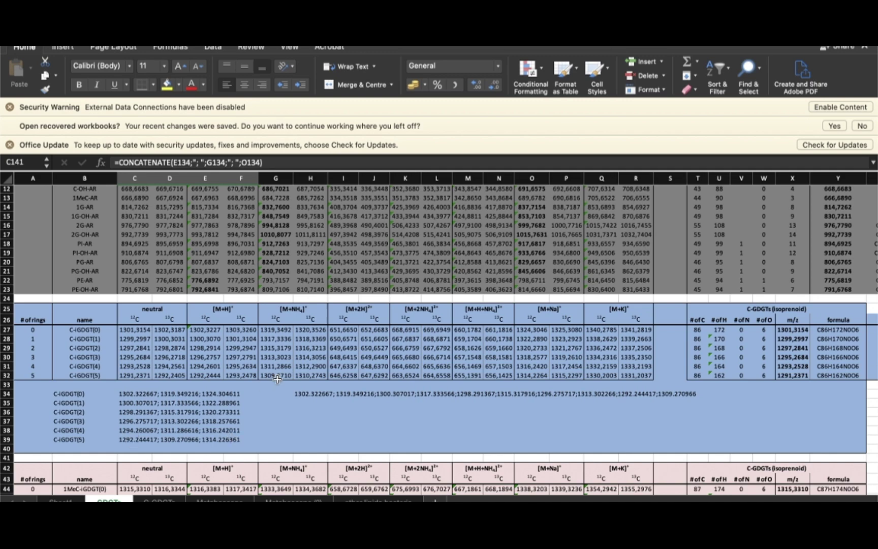
- Switch back to Compass DataAnalysis and define an Extracted Ion Chromatogram trace with masses 1292.24; 1309.27; 1314.22
key("ctrl+Up")
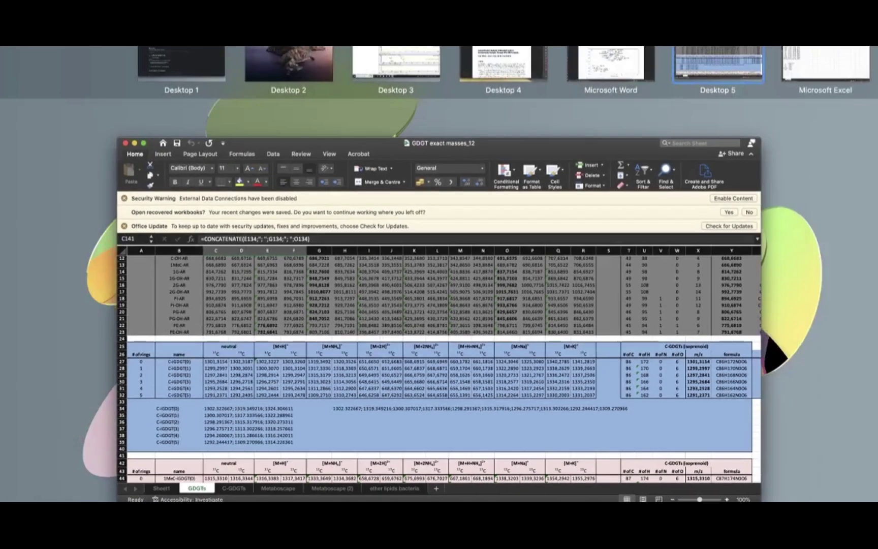
left_click(430, 48)
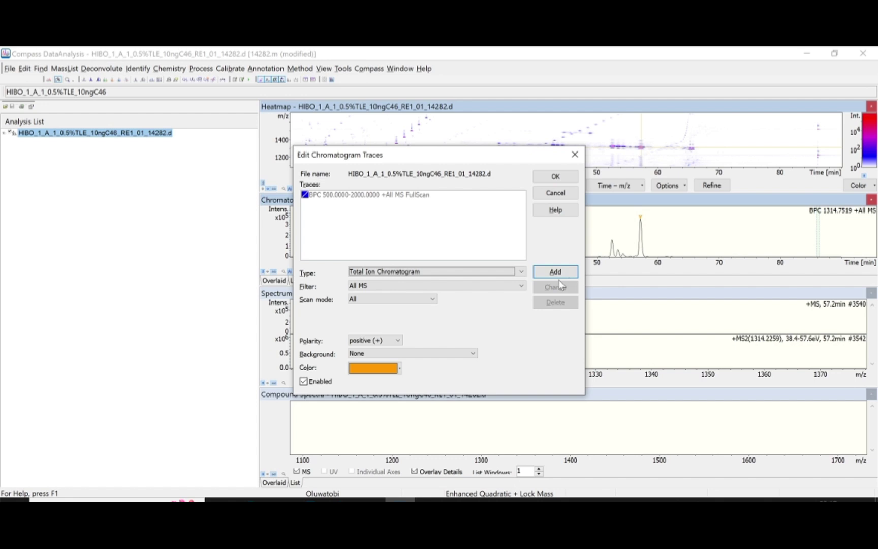
left_click(522, 271)
scroll(476, 279, "up", 2)
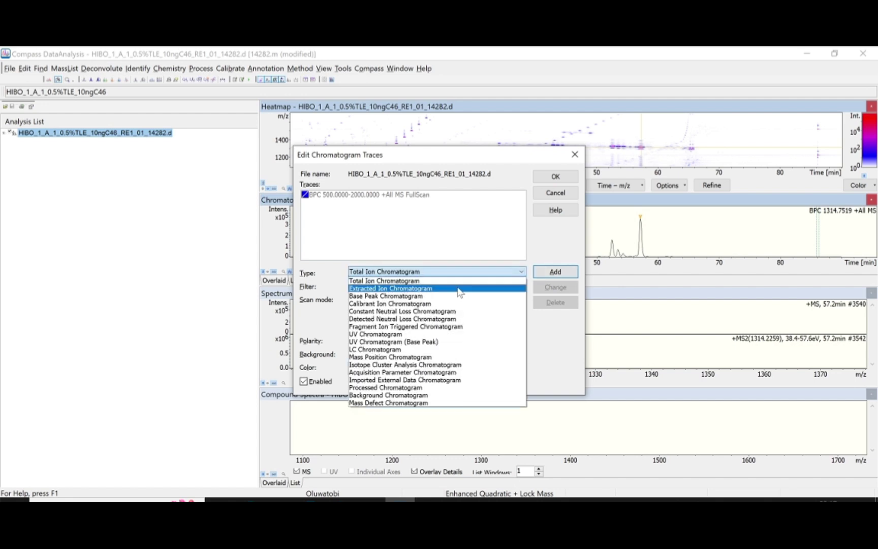
left_click(461, 290)
left_click(421, 315)
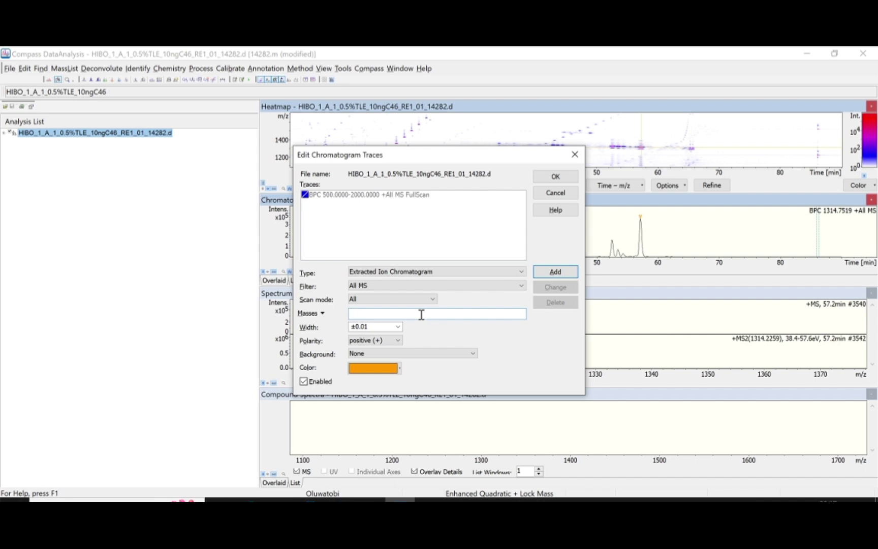
type("1292")
type("1309.27; 1315")
key("BackSpace")
type("4.22")
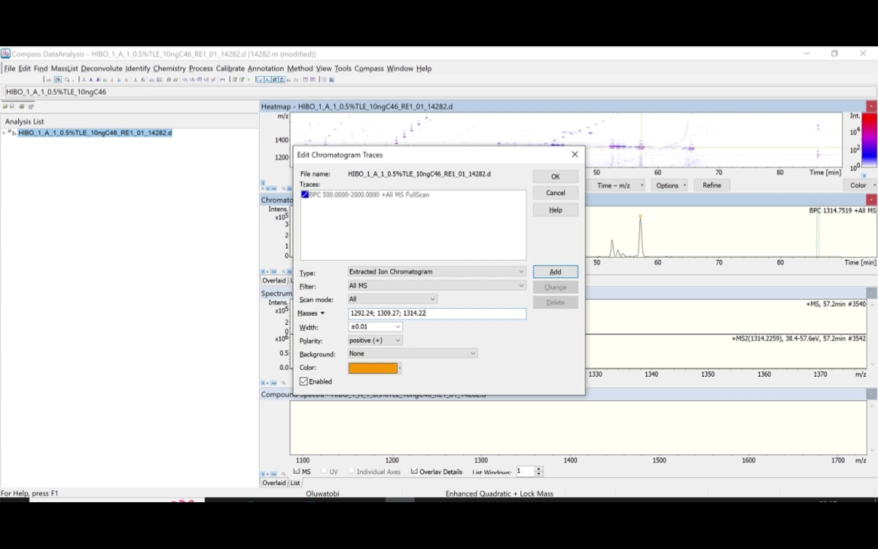
- Add the extracted ion trace with a ±0.01 width, delete the extra 49–2001 EIC trace, and apply the chromatogram list
left_click(397, 327)
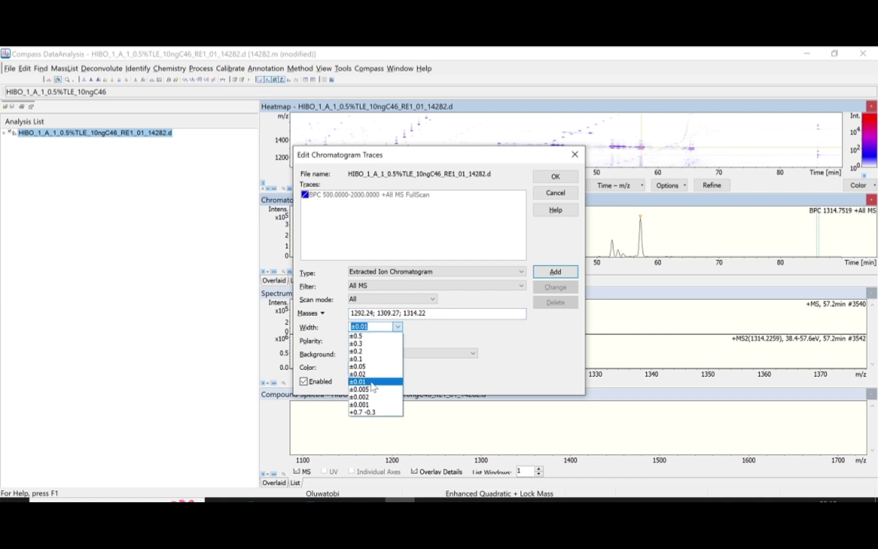
left_click(372, 382)
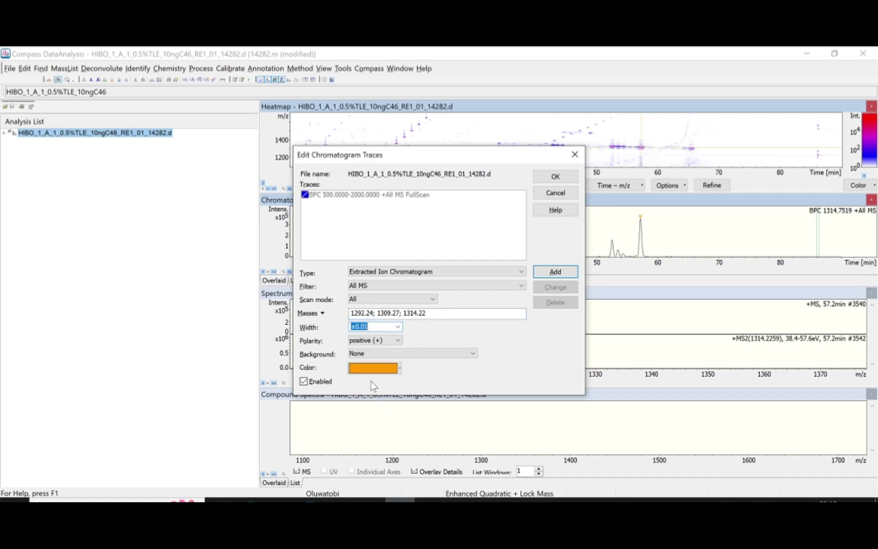
left_click(561, 273)
left_click(562, 273)
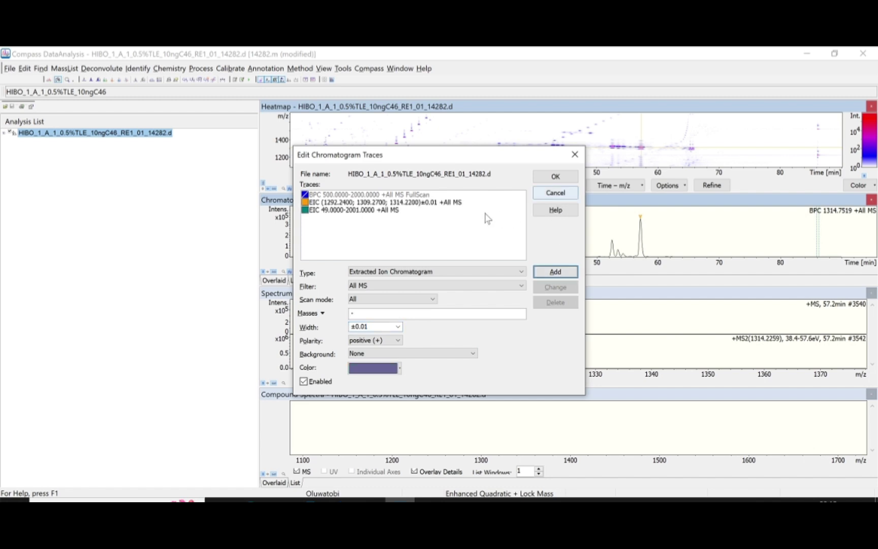
left_click(415, 210)
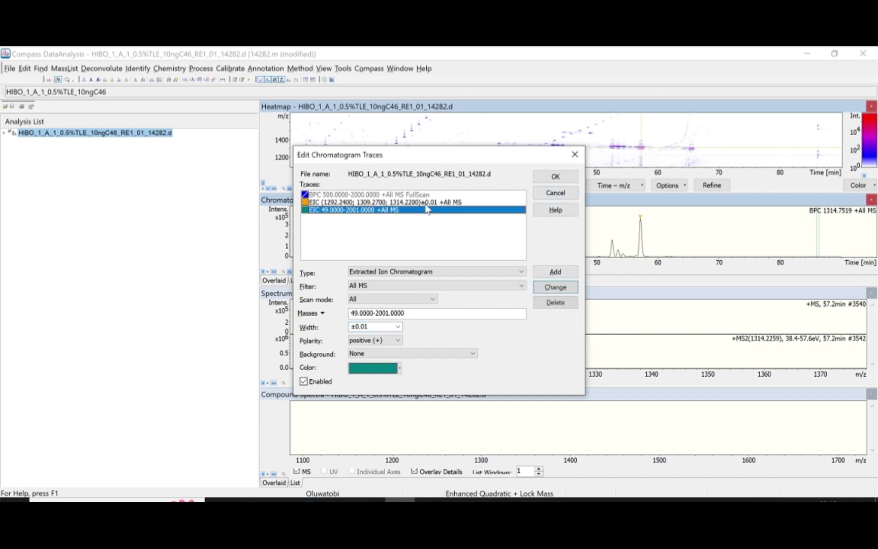
left_click(553, 303)
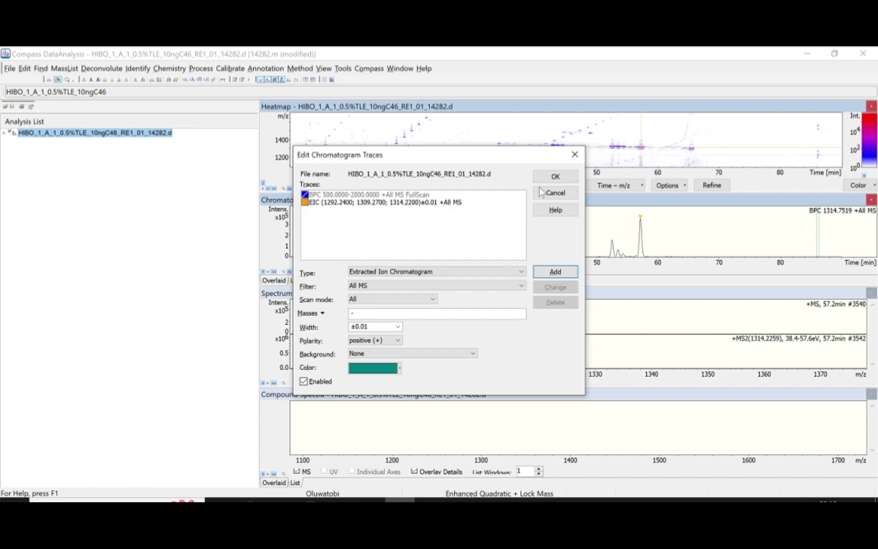
left_click(568, 177)
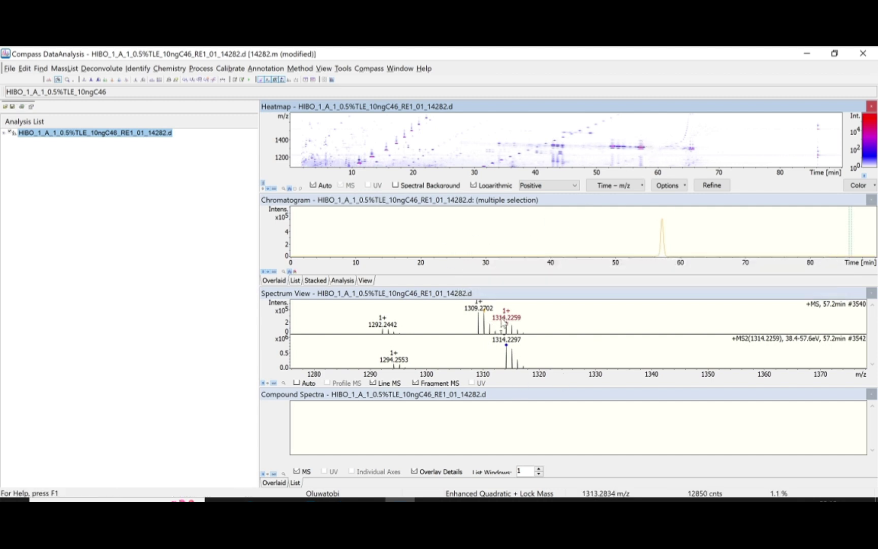
- Rename the new EIC trace in the analysis tree as C-GDGT(5) (1292.2400; 1309.2700; 1314.2200)
left_click(4, 133)
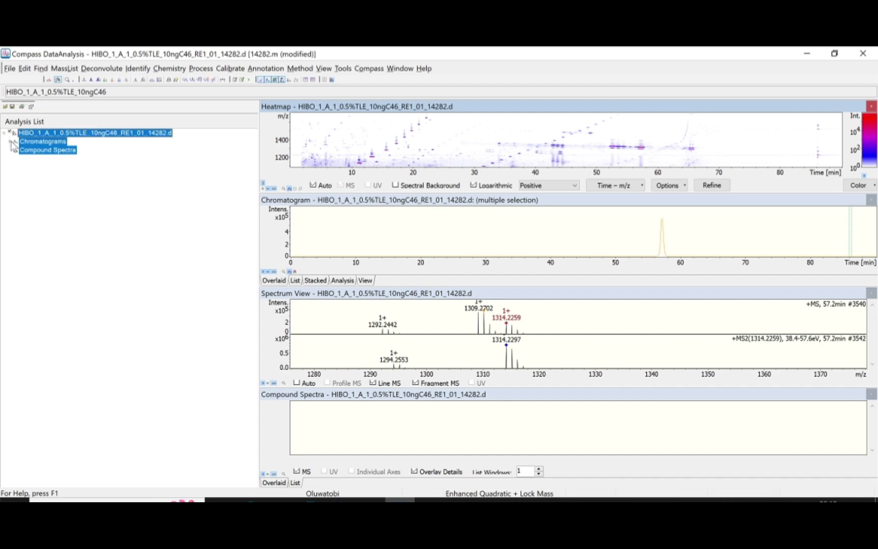
left_click(13, 143)
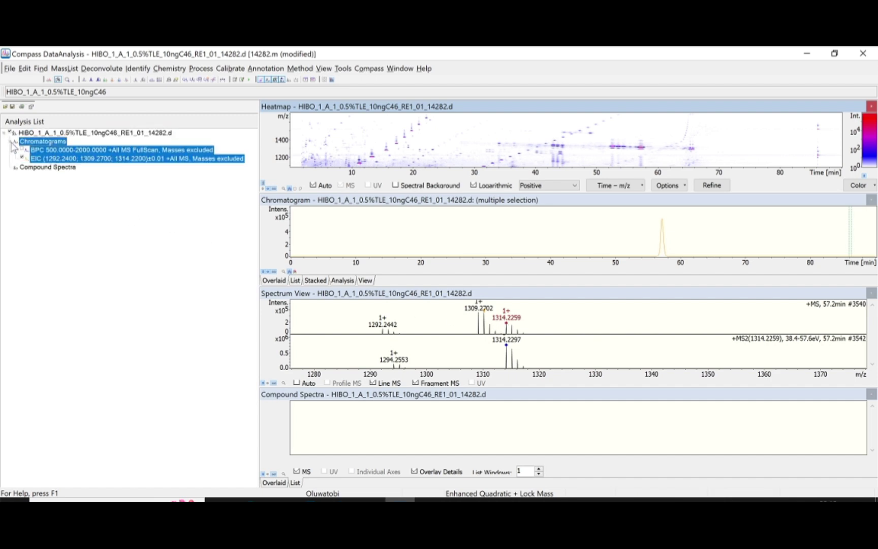
left_click(107, 160)
right_click(108, 161)
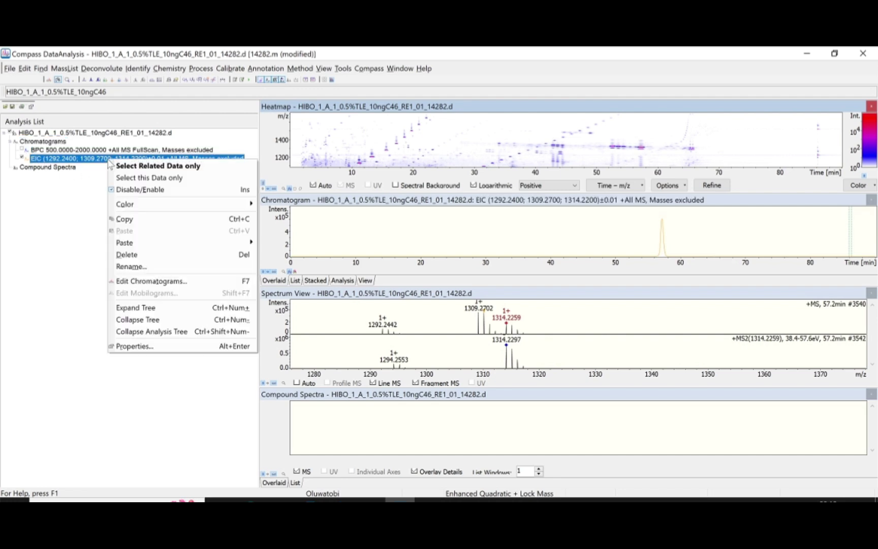
left_click(147, 268)
key("End")
key("BackSpace")
key("BackSpace")
key("BackSpace")
key("BackSpace")
key("BackSpace")
key("BackSpace")
key("BackSpace")
key("BackSpace")
key("BackSpace")
key("BackSpace")
key("BackSpace")
key("BackSpace")
key("BackSpace")
key("BackSpace")
key("BackSpace")
key("BackSpace")
key("BackSpace")
key("BackSpace")
key("BackSpace")
key("BackSpace")
key("BackSpace")
key("BackSpace")
key("BackSpace")
key("BackSpace")
key("BackSpace")
key("BackSpace")
key("BackSpace")
key("BackSpace")
key("BackSpace")
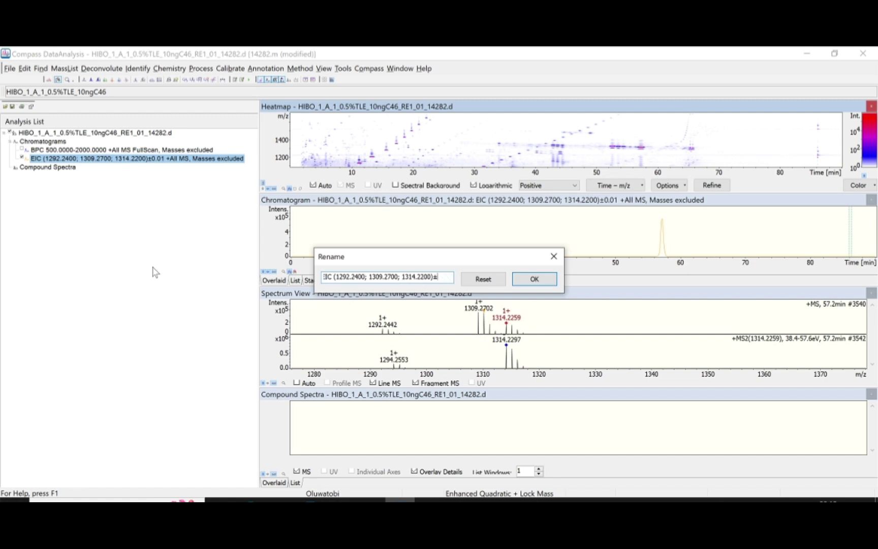
key("BackSpace")
key("Left")
key("Left")
key("Left")
key("Left")
key("Left")
key("shift+End")
key("Delete")
key("Delete")
type("-GDGT")
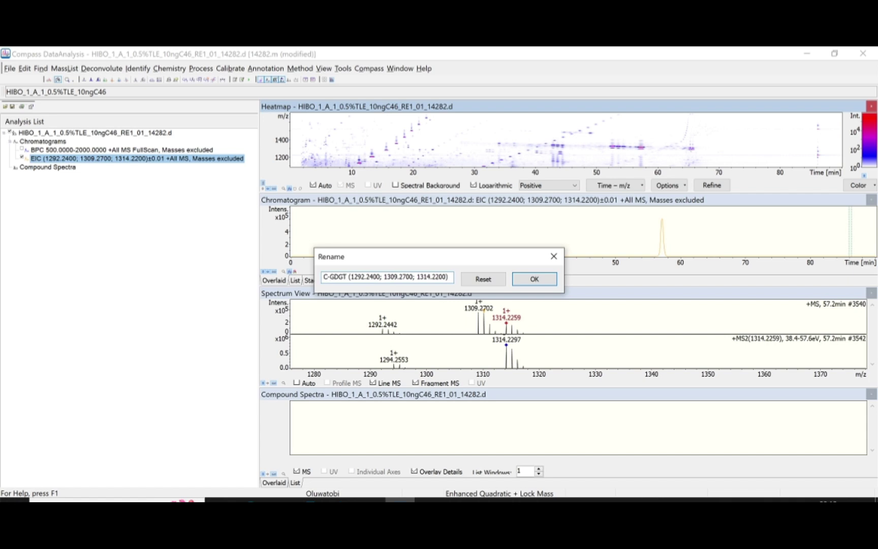
type("(")
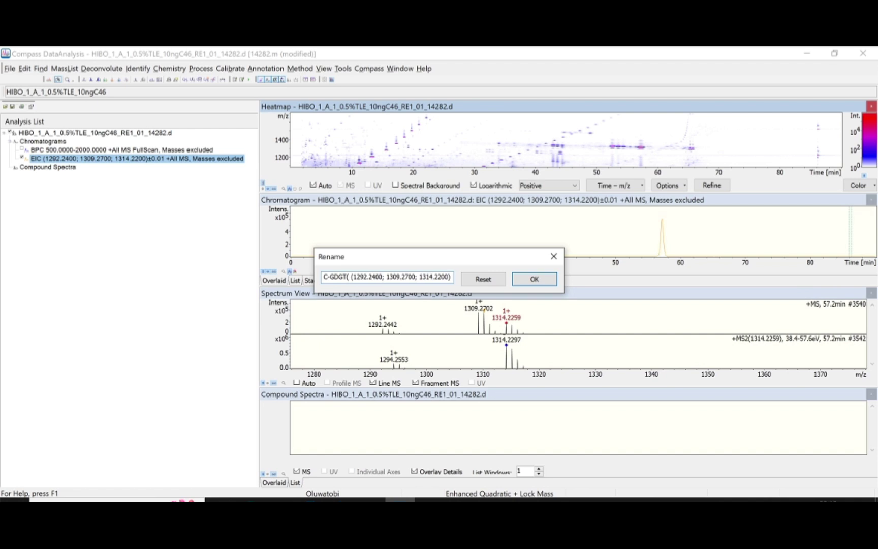
type("5)")
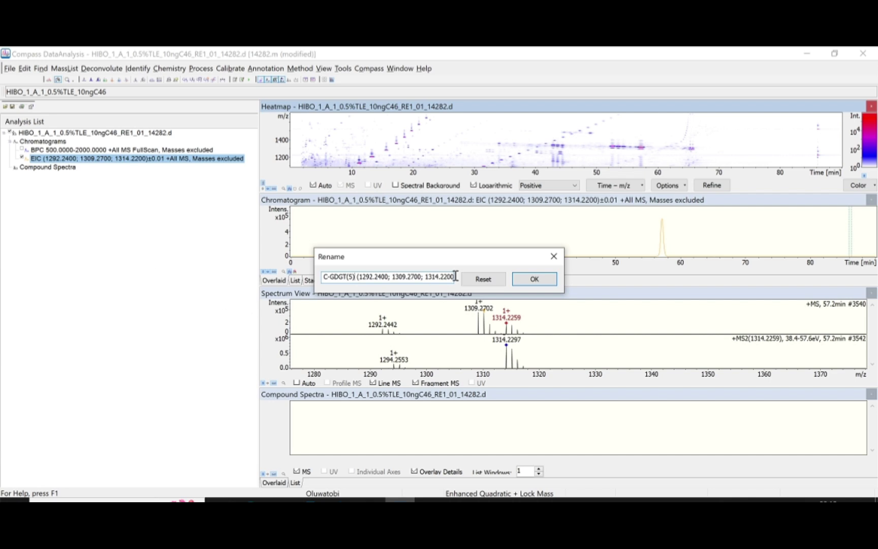
left_click(533, 280)
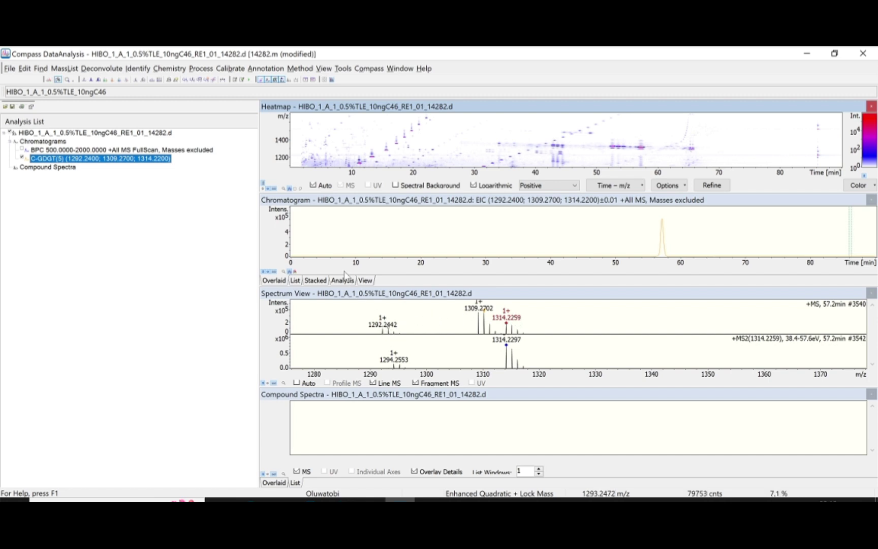
- Manually integrate the C-GDGT(5) peak in the EIC chromatogram from about 56.6 to 57.8 min
left_click(99, 82)
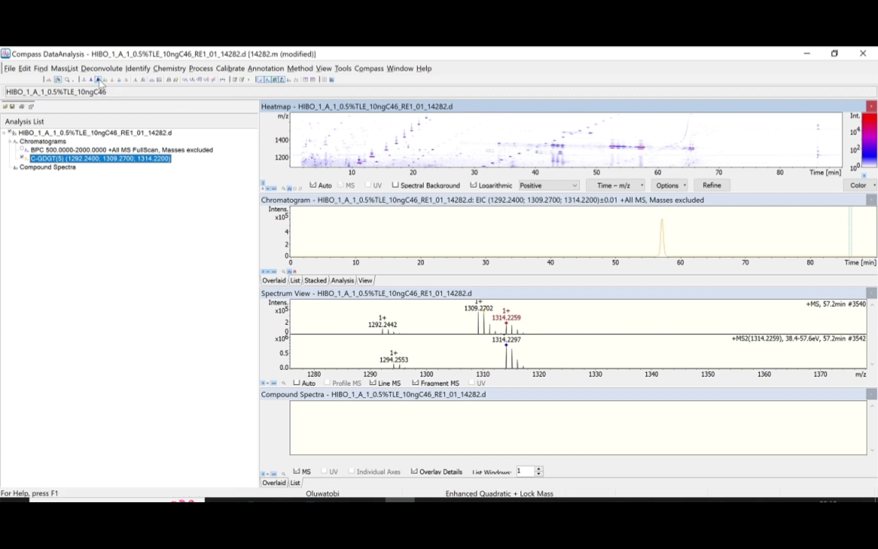
left_click(420, 254)
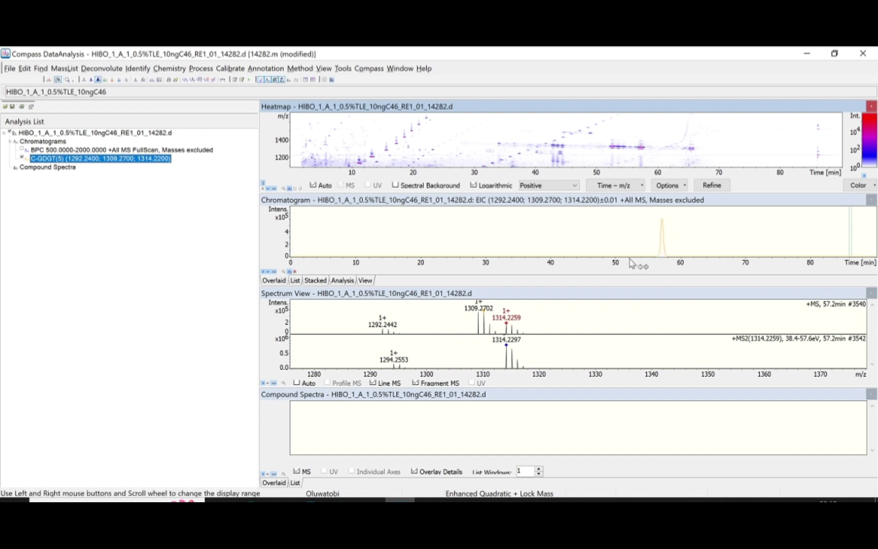
scroll(657, 260, "up", 4)
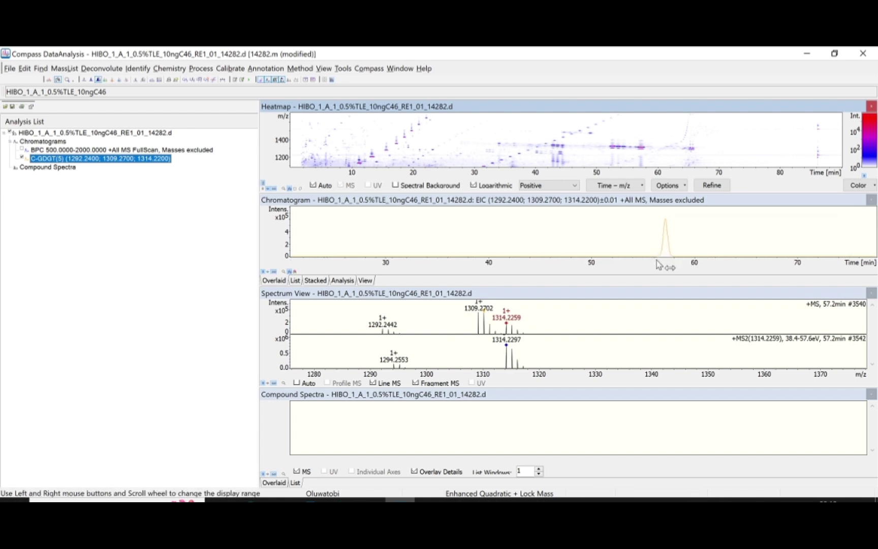
scroll(660, 263, "up", 3)
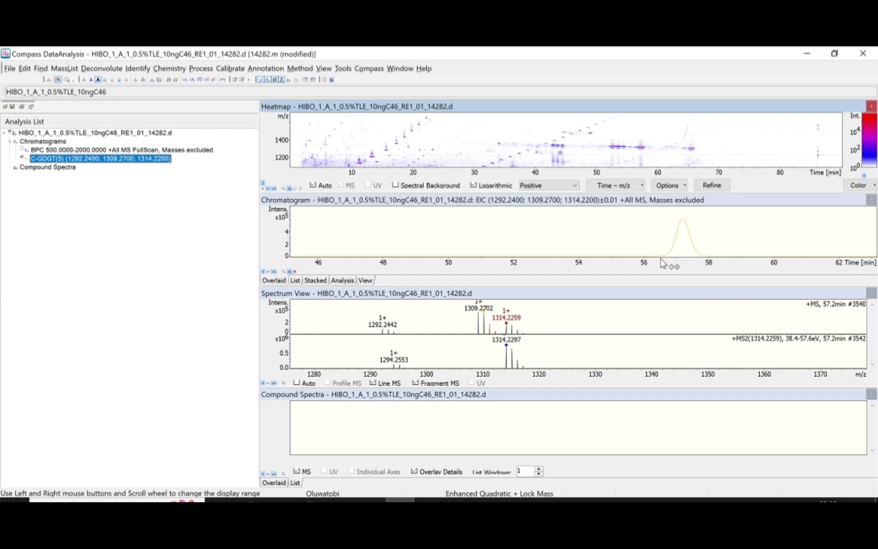
scroll(671, 262, "up", 1)
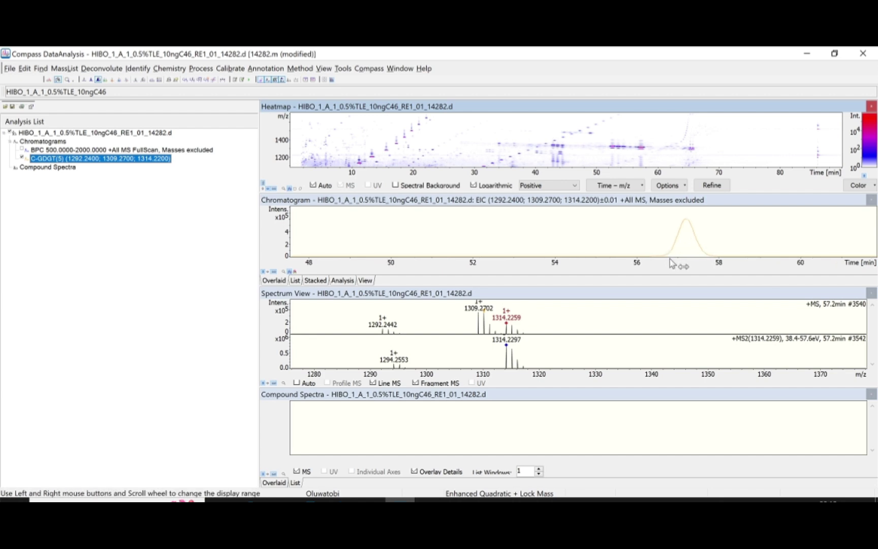
scroll(666, 262, "up", 1)
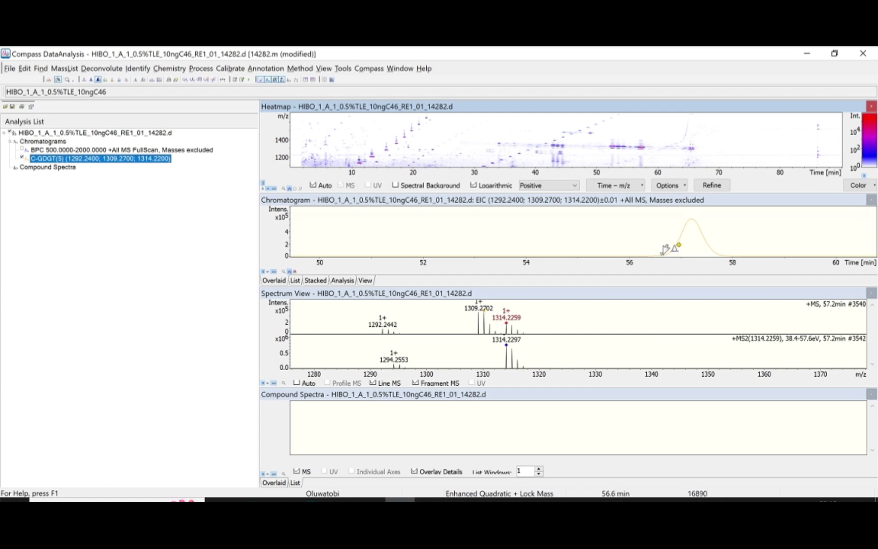
left_click_drag(663, 251, 724, 250)
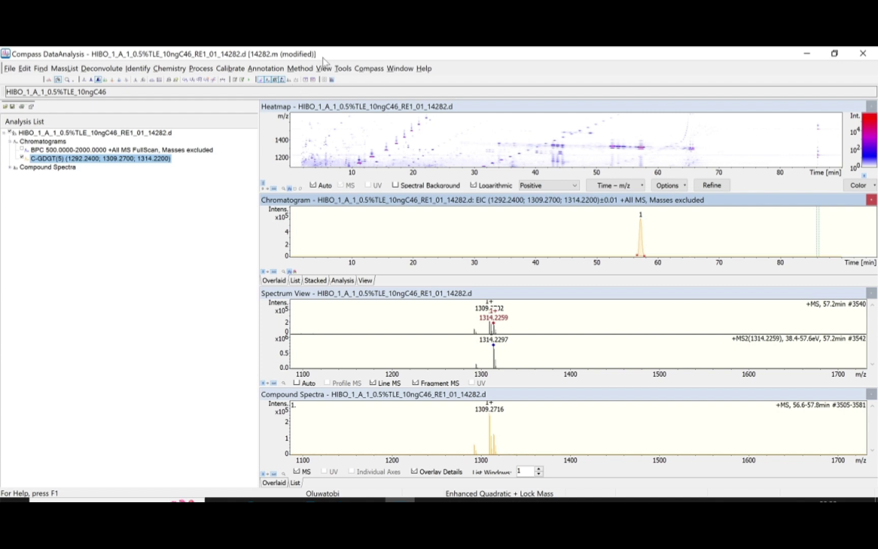
- Show the compound list and copy the integrated C-GDGT(5) compound's row
left_click(305, 79)
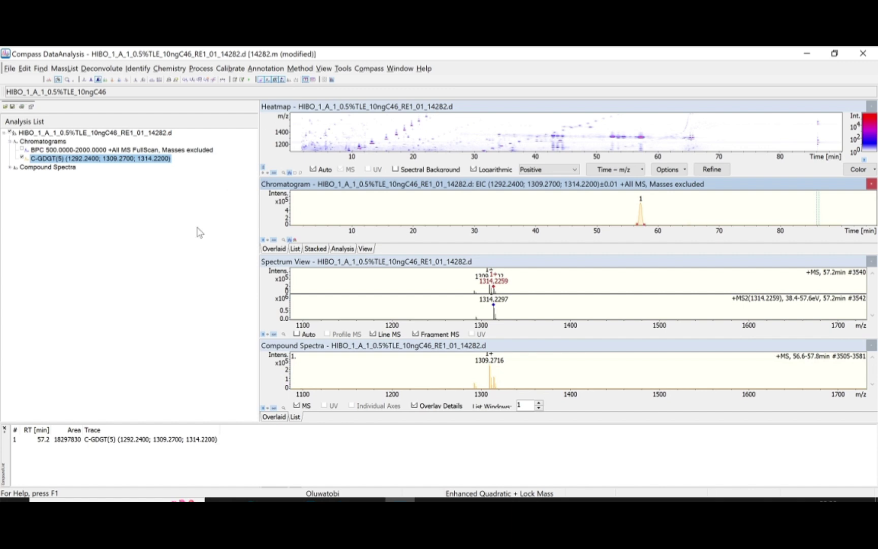
left_click(132, 440)
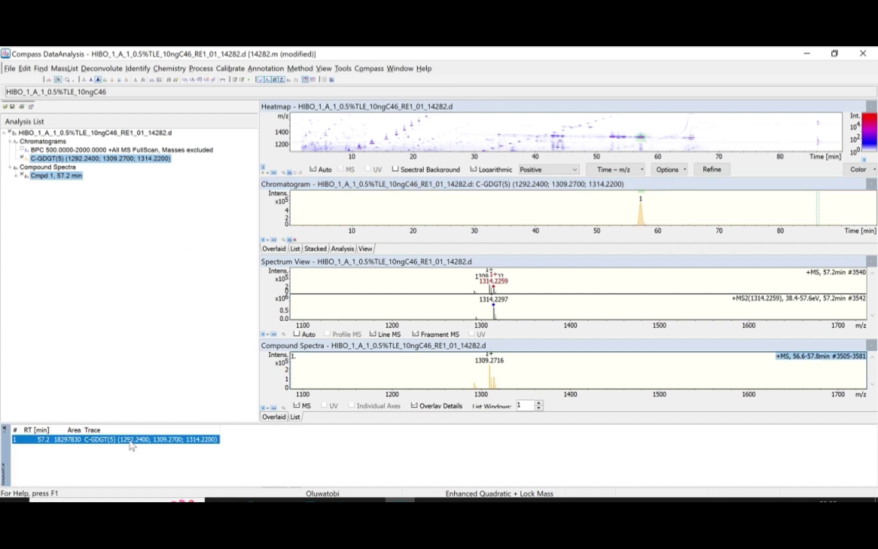
right_click(131, 443)
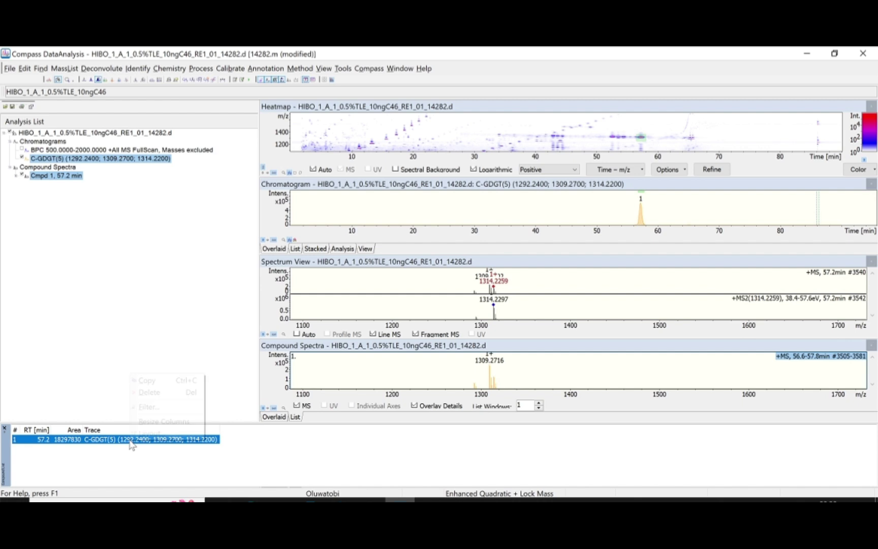
left_click(143, 382)
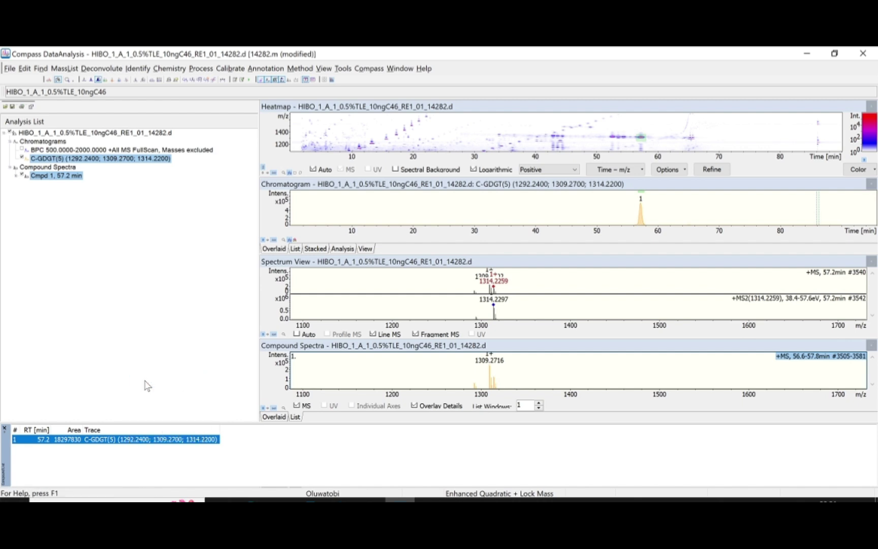